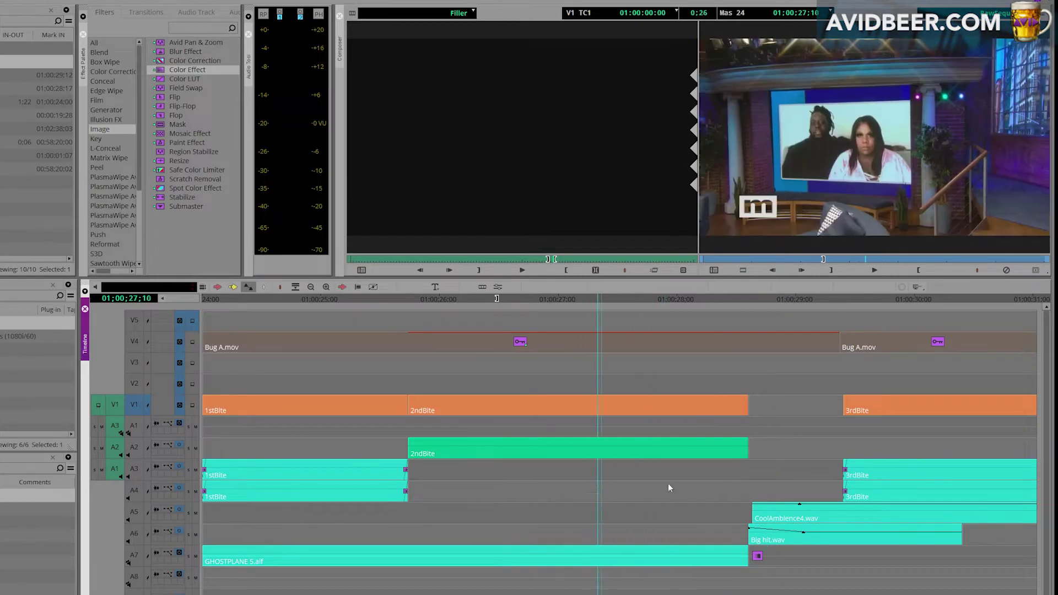
Scrub and play the sequence from the 2ndBite clip through the gap into 3rdBite to examine the unedited cut.
left_click_drag(669, 487, 746, 463)
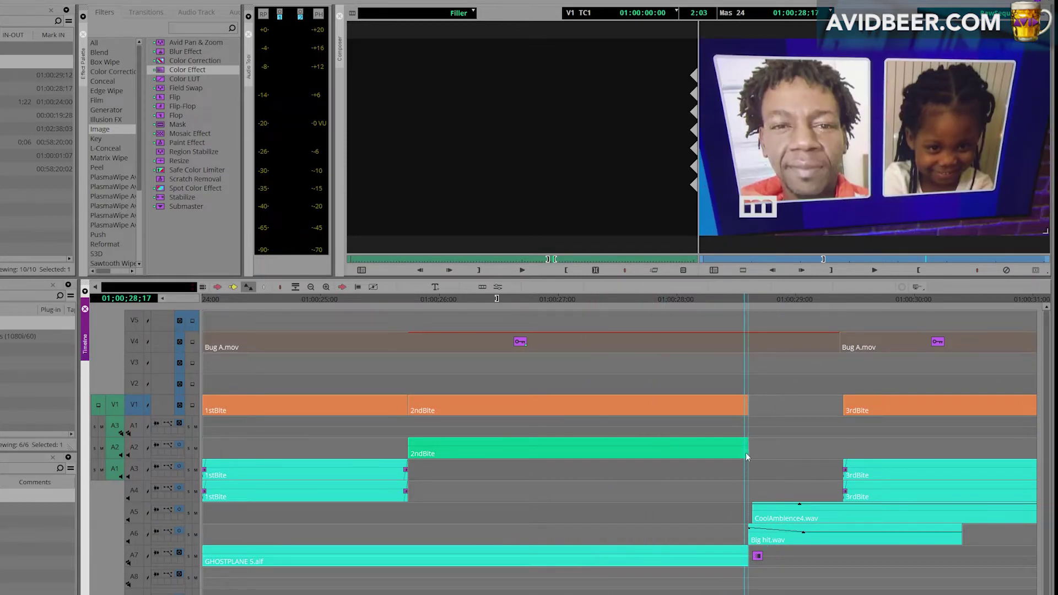
left_click_drag(413, 450, 309, 499)
key("space")
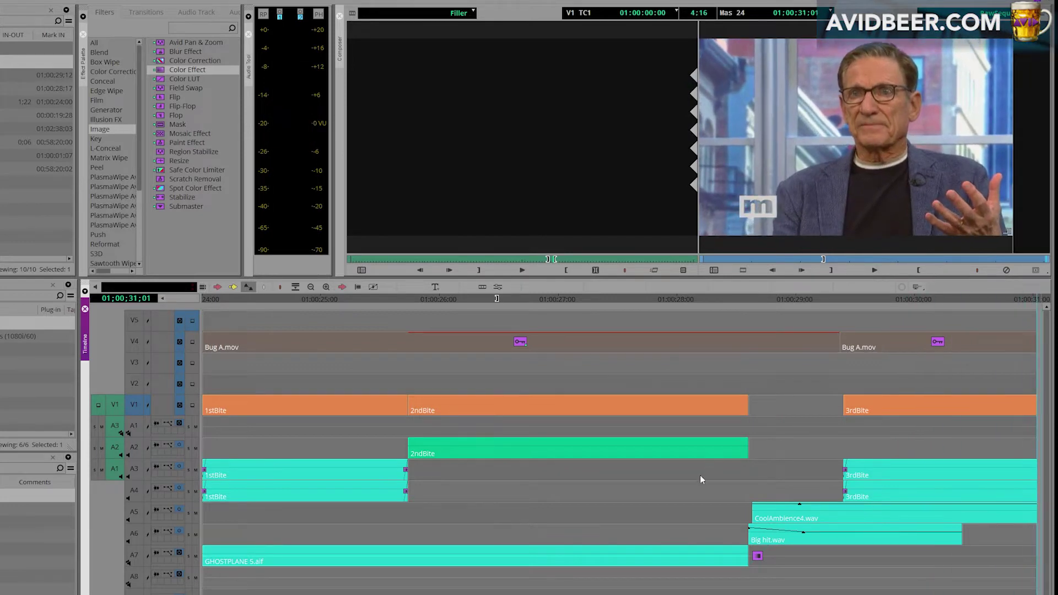
left_click_drag(503, 493, 488, 517)
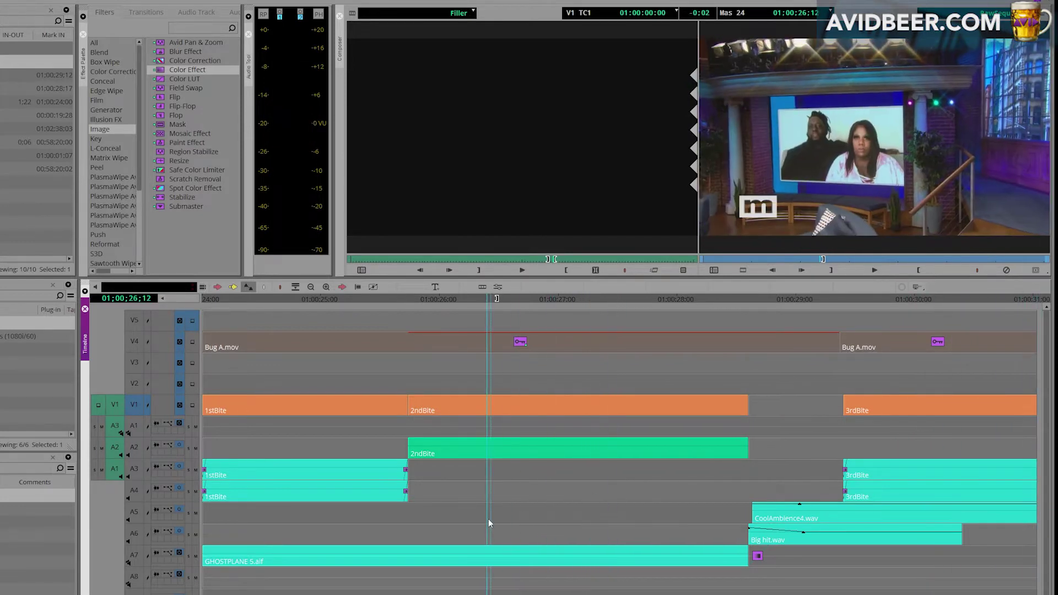
left_click_drag(512, 472, 677, 469)
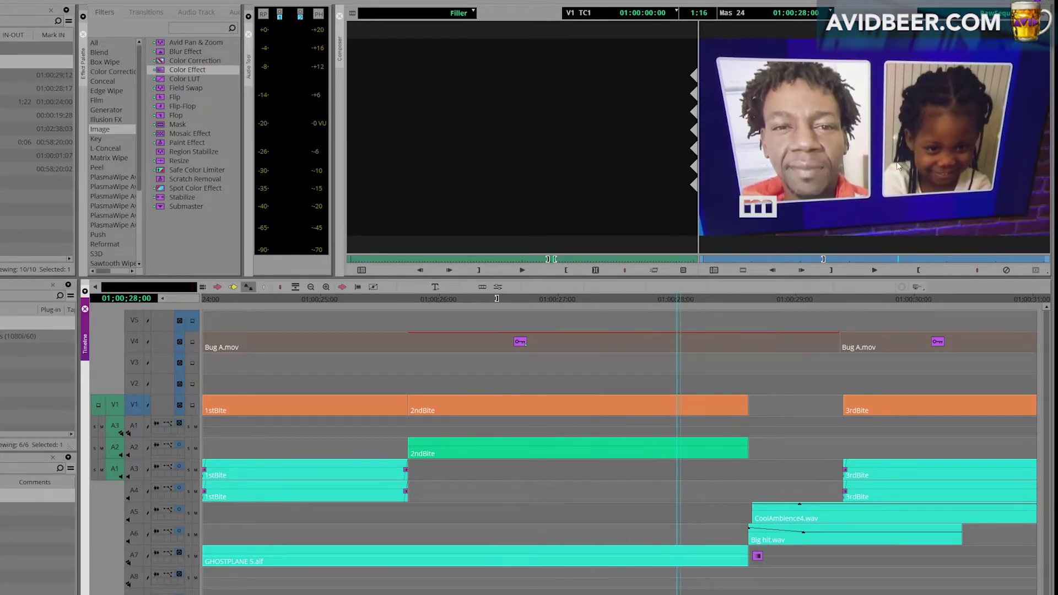
left_click(745, 439)
left_click_drag(754, 455, 765, 546)
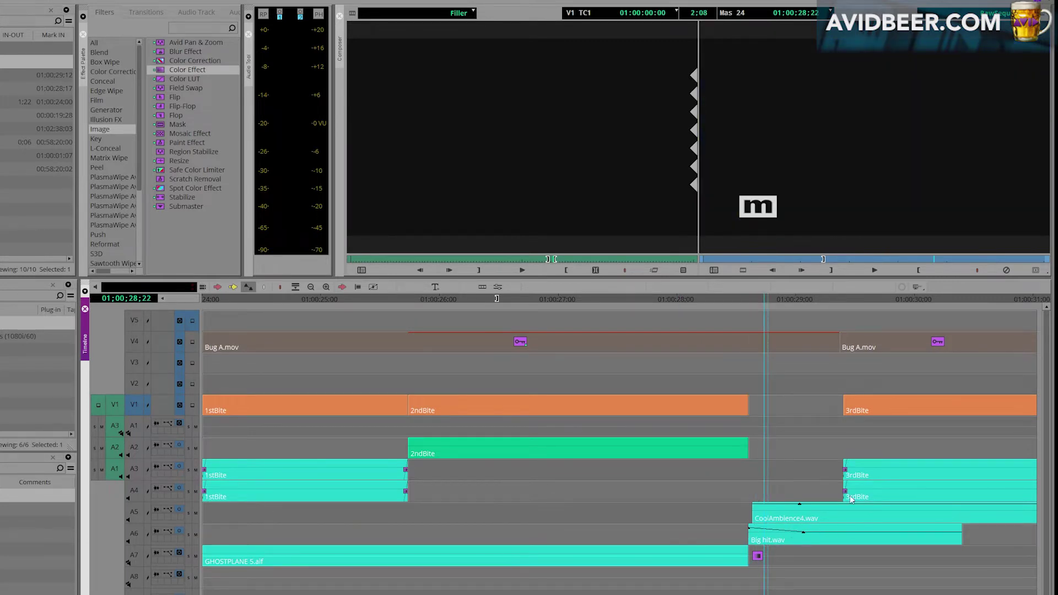
left_click_drag(851, 475, 885, 449)
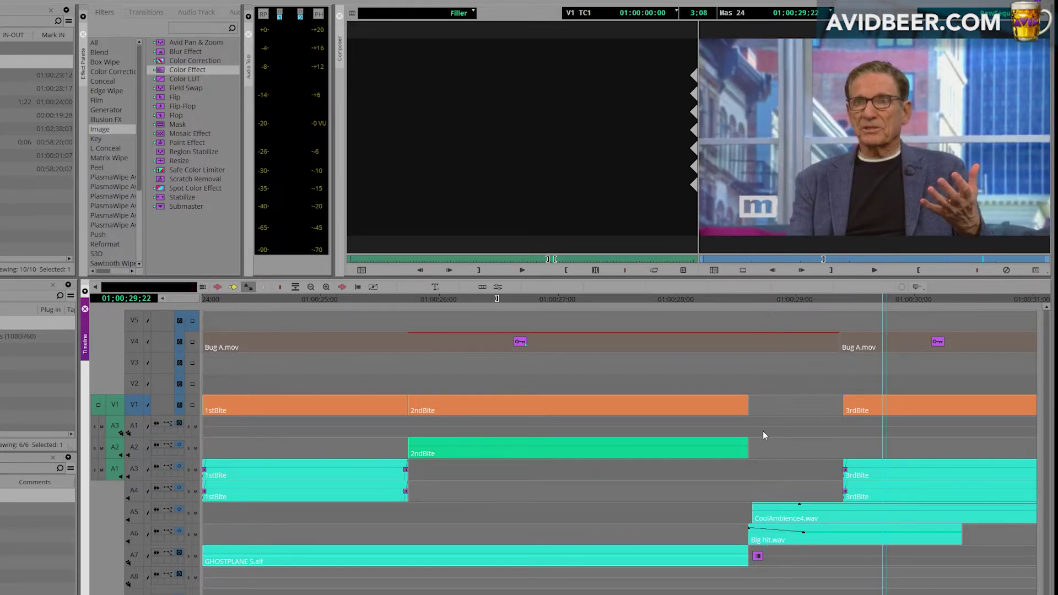
left_click_drag(727, 444, 439, 475)
key("space")
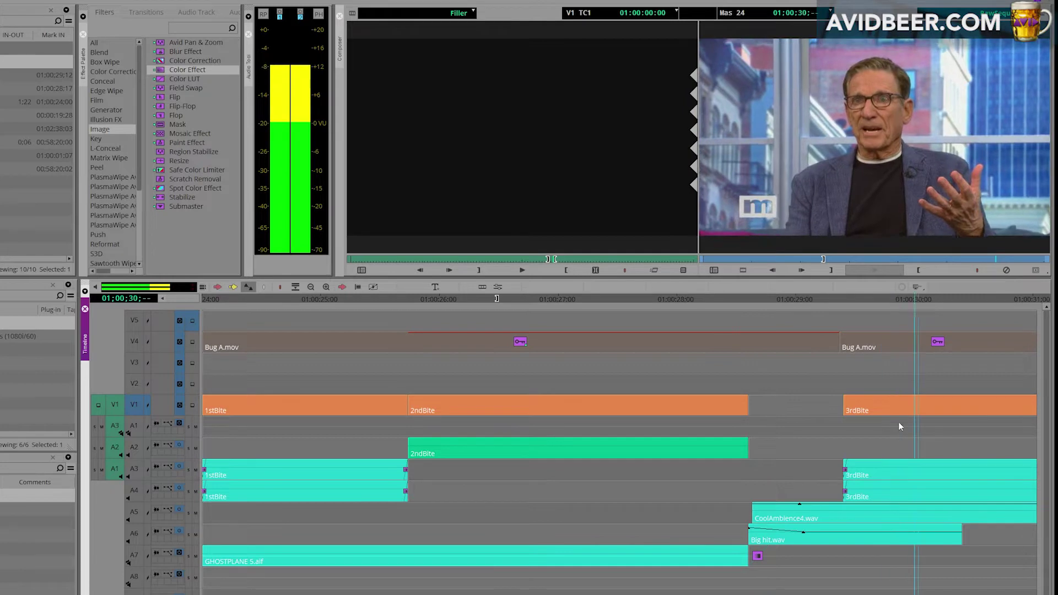
Check the frames around the end of the 2ndBite clip where the gap begins.
left_click(747, 433)
left_click(752, 428)
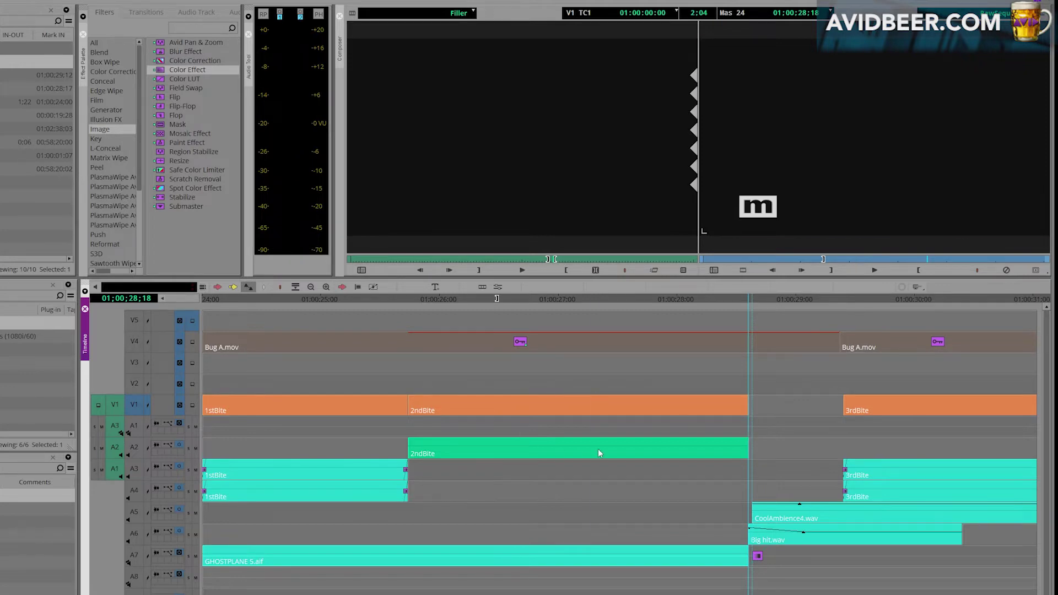
left_click(526, 444)
left_click_drag(514, 440, 743, 448)
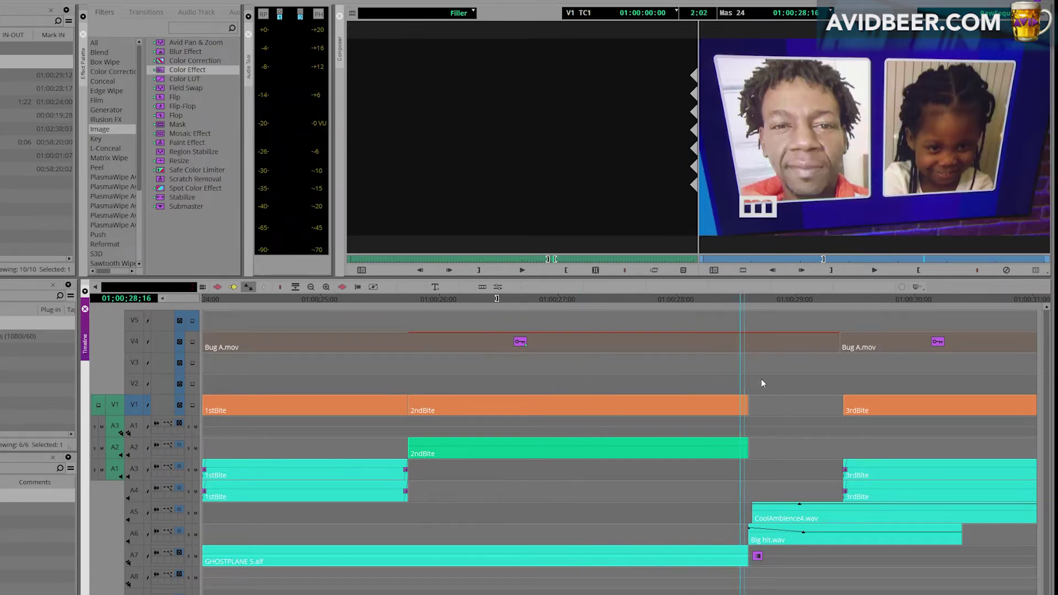
left_click(656, 444)
left_click_drag(706, 441, 765, 441)
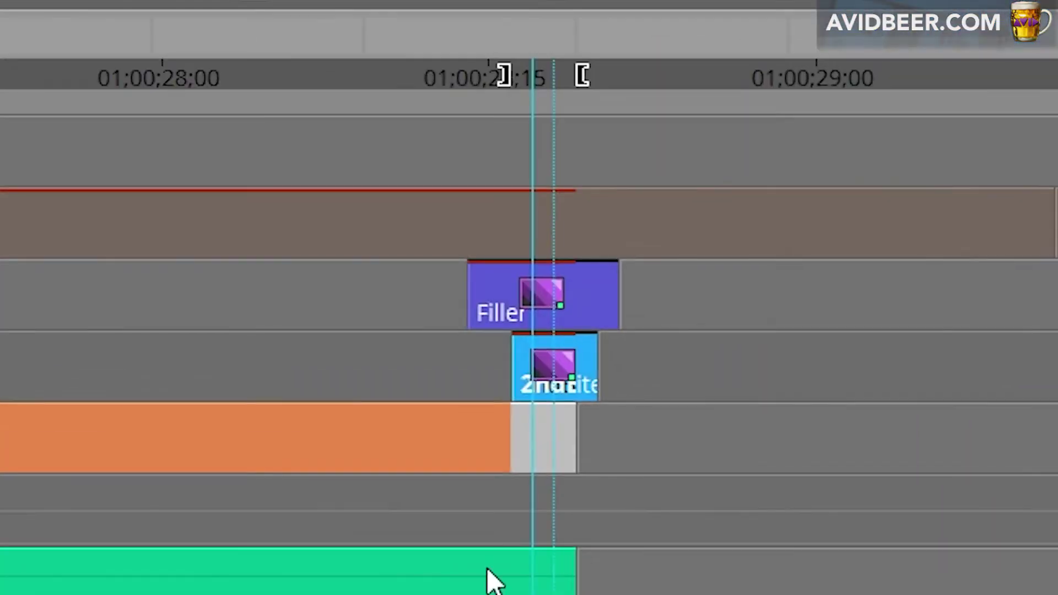
Activate video track V2 in place of V1 at the stacked effect clips over the end of 2ndBite.
left_click_drag(675, 467, 724, 450)
left_click_drag(589, 544, 570, 560)
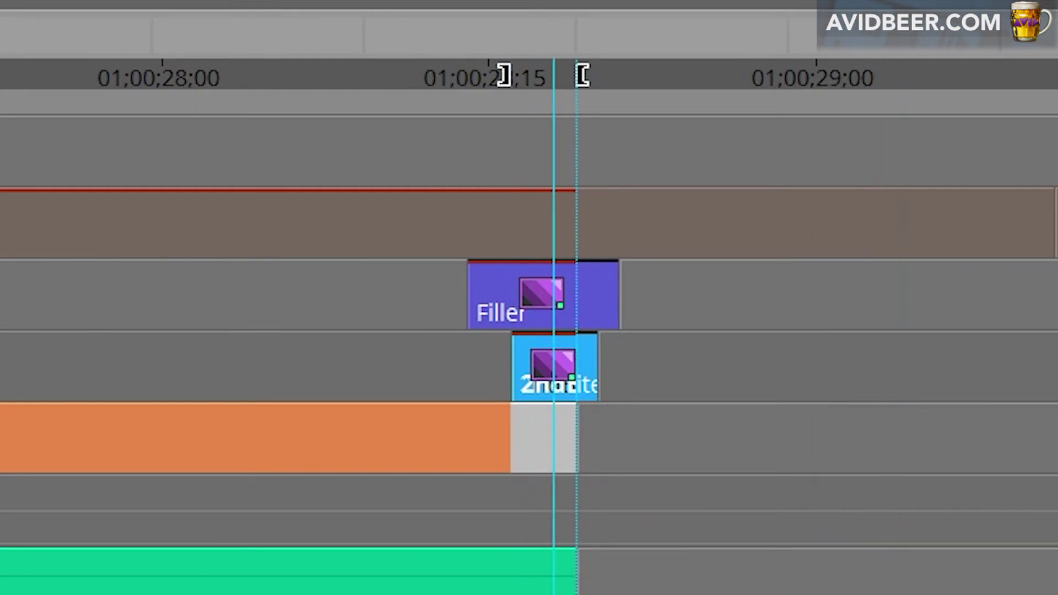
left_click(1, 366)
left_click(1, 438)
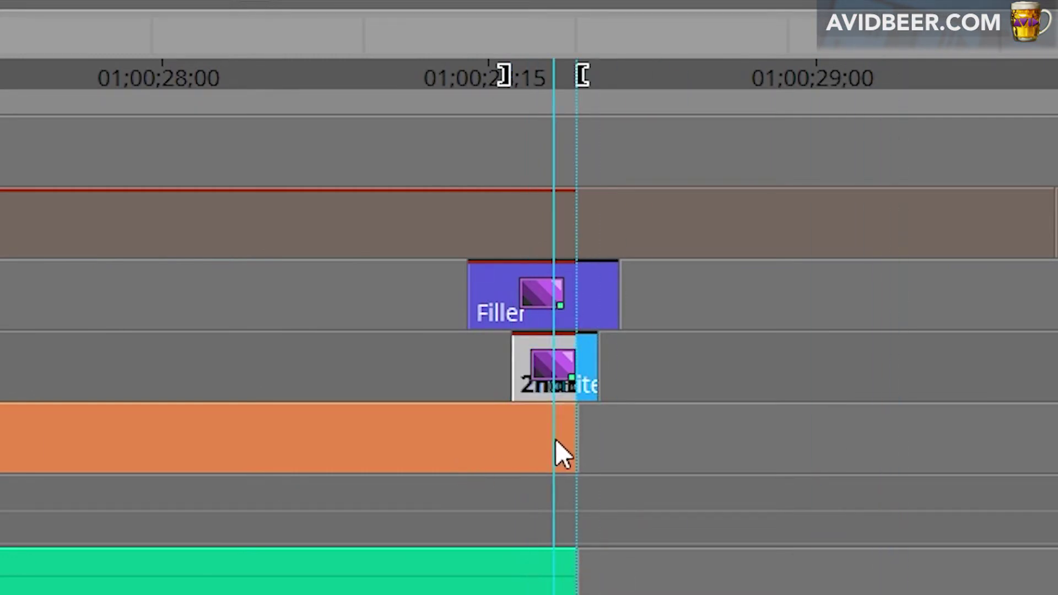
Step frame by frame through the short 2ndBite effect clip on V2 to examine where it starts and ends.
key("Left")
key("Left")
key("Left")
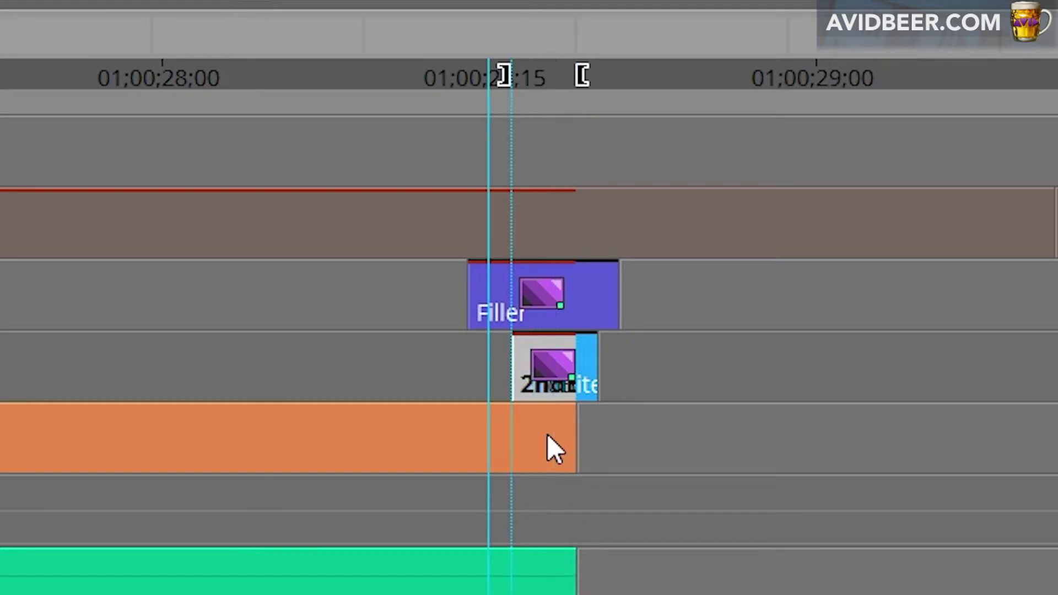
key("Right")
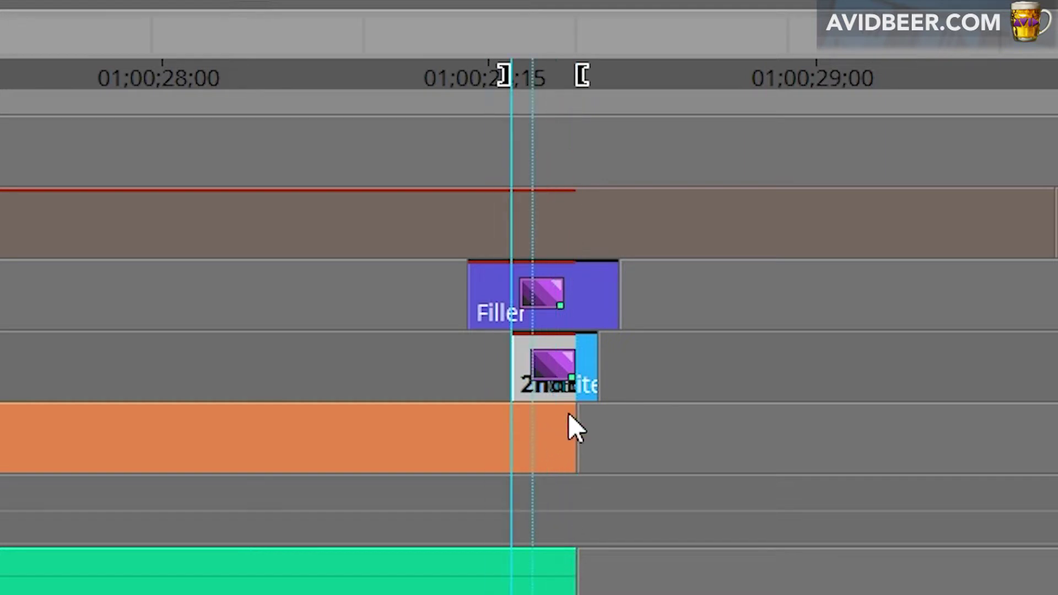
key("s")
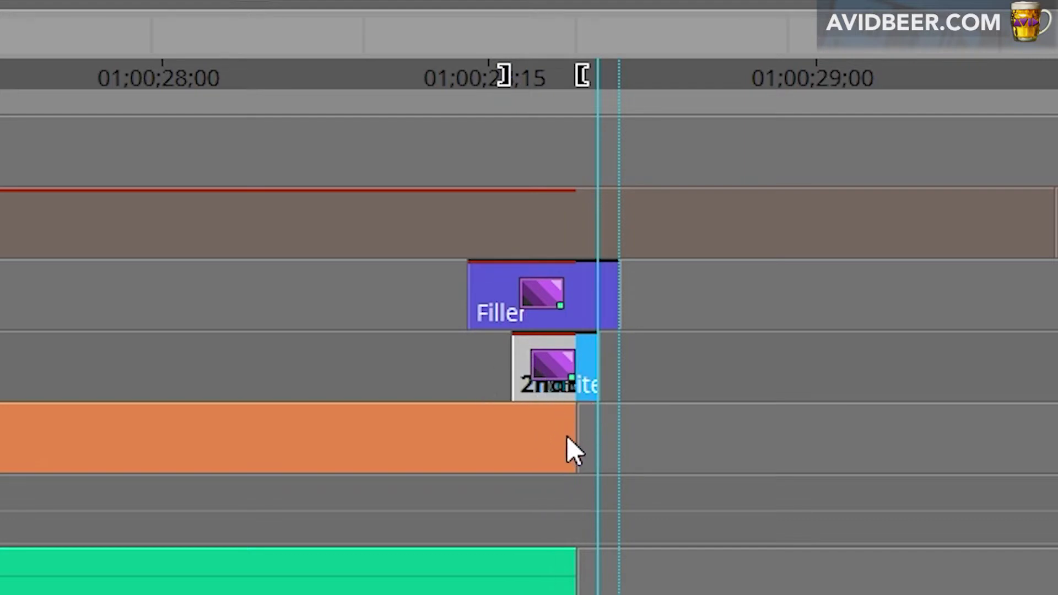
key("Left")
key("Left")
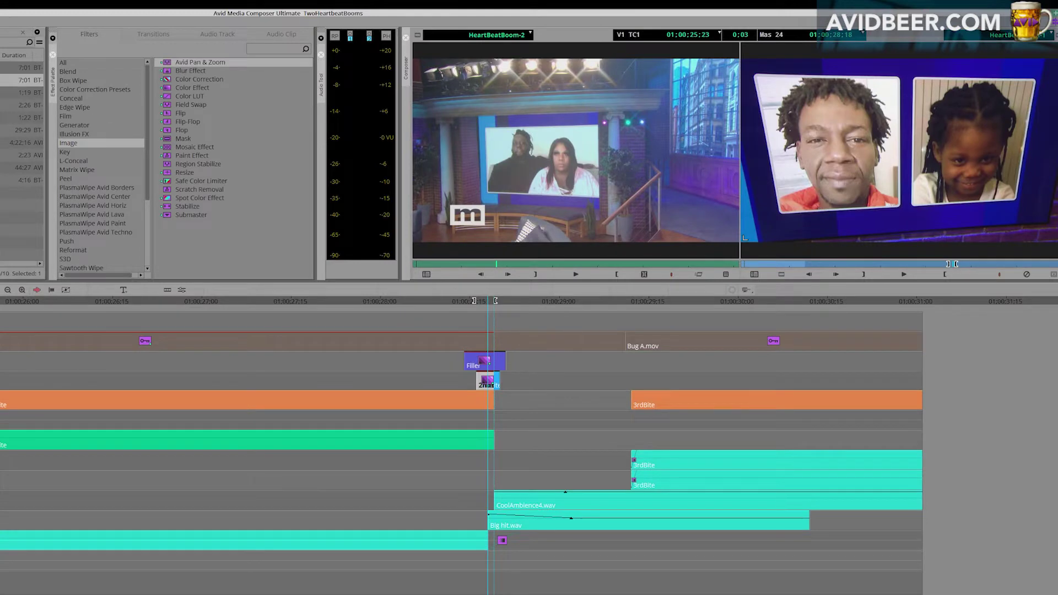
List the Blend effects, expand the nested effects of the short 2ndBite clip on V2 and compare its frames with those before it.
left_click(73, 72)
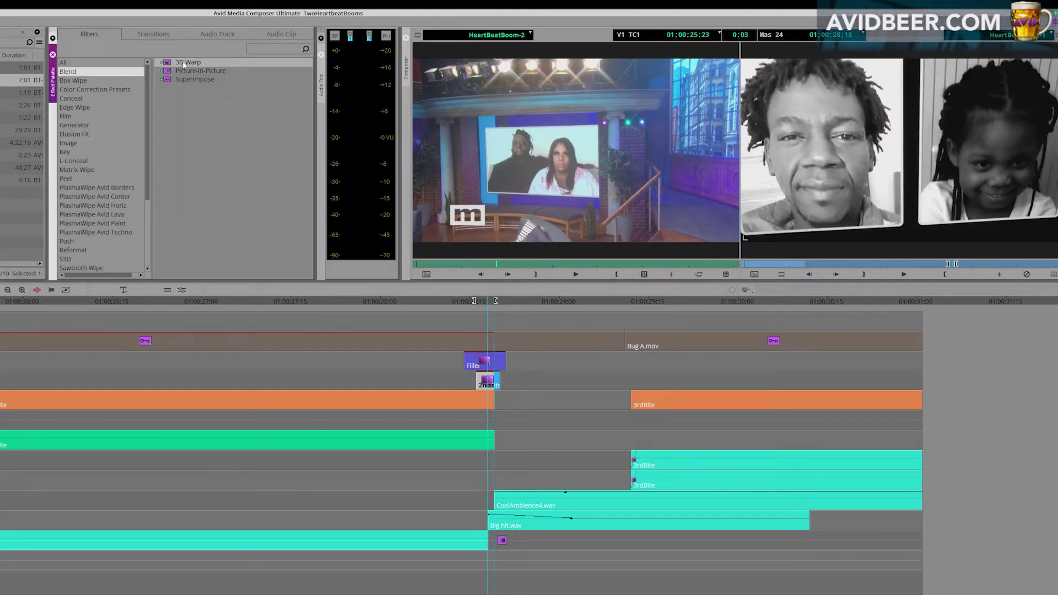
double_click(488, 380)
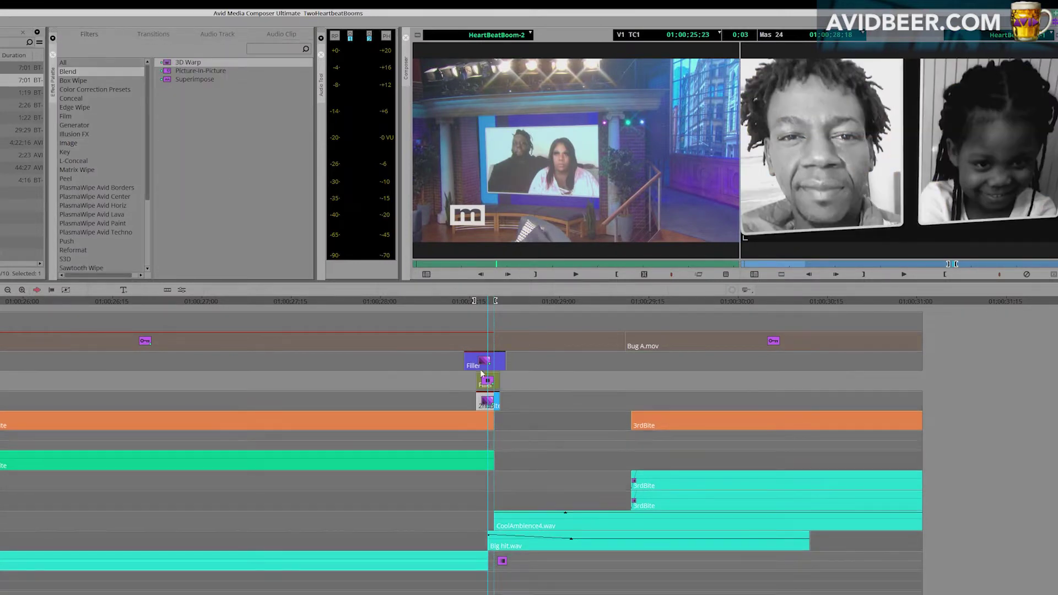
left_click(486, 385)
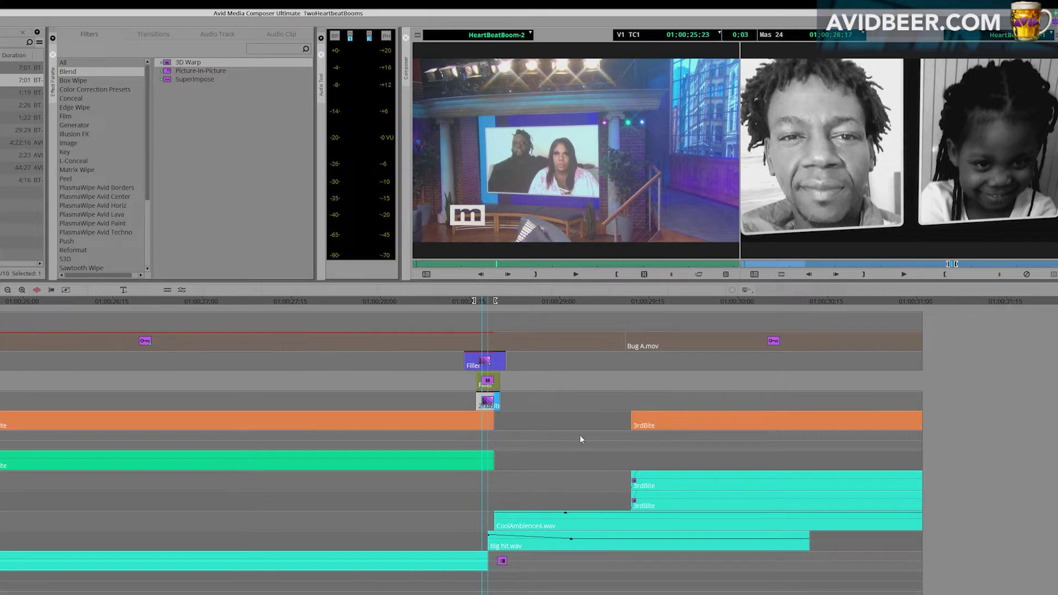
left_click(468, 423)
left_click_drag(472, 423, 470, 426)
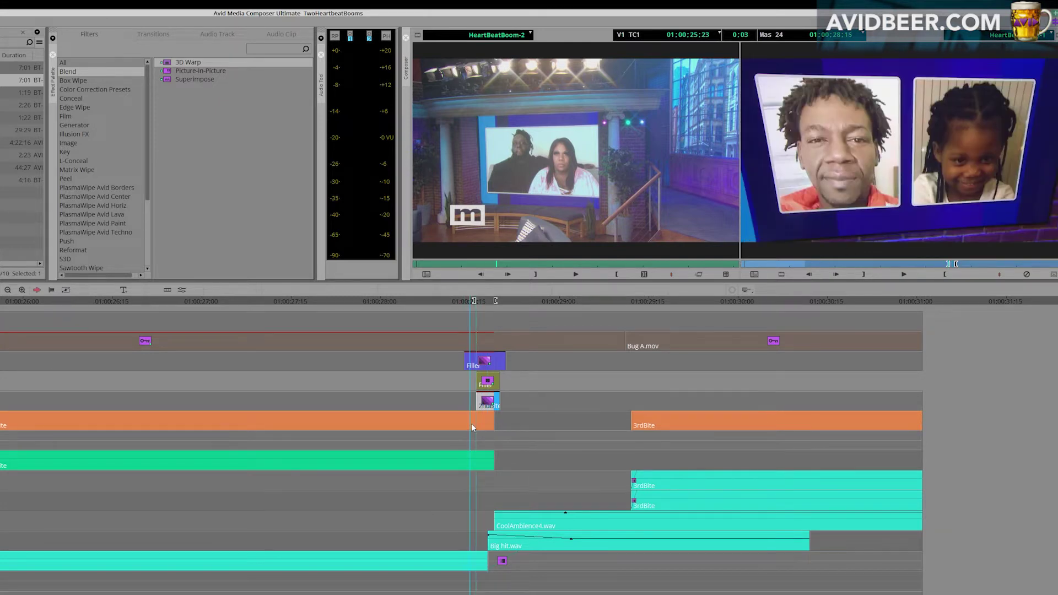
left_click(484, 423)
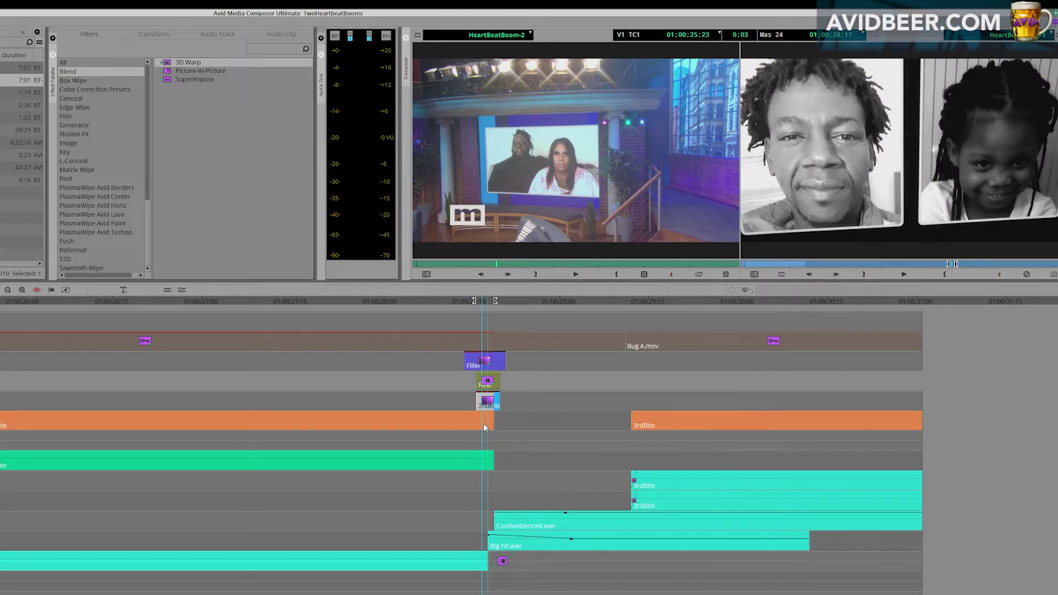
left_click(487, 422)
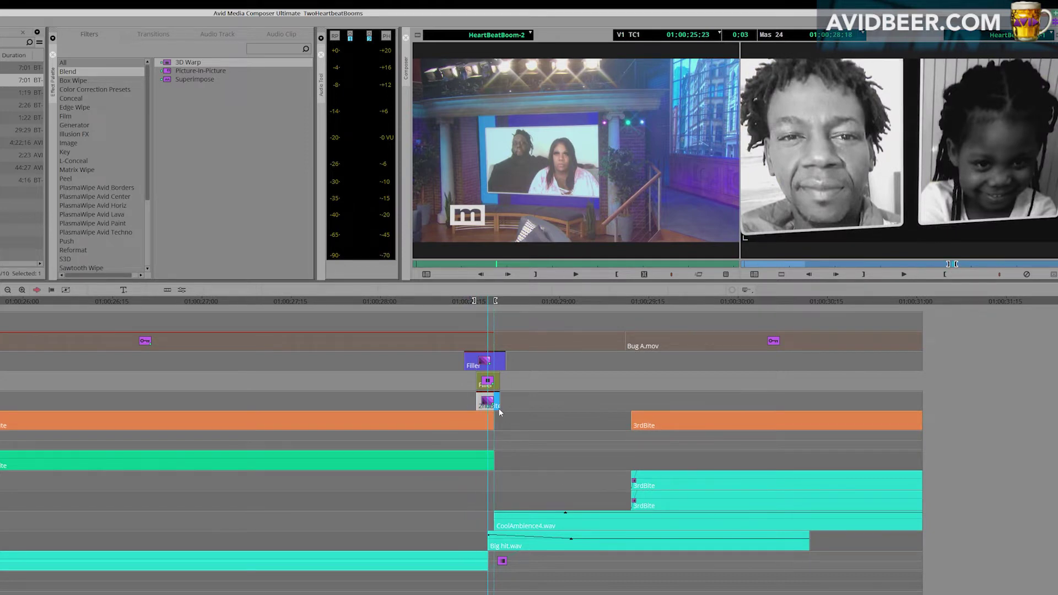
Collapse the nested effects of the V2 clip and list the Image effects again.
double_click(485, 407)
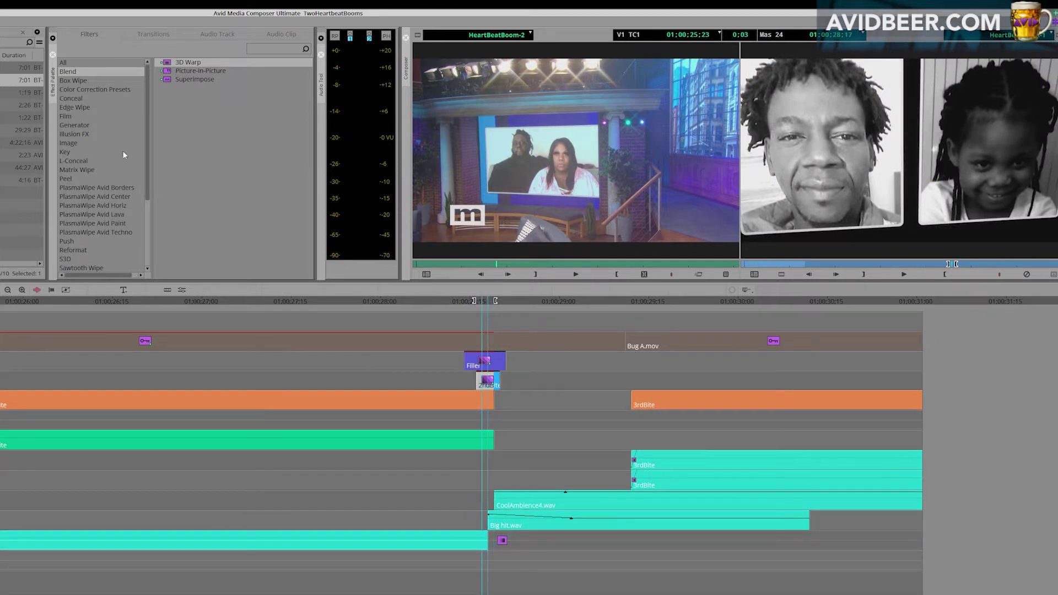
left_click(82, 142)
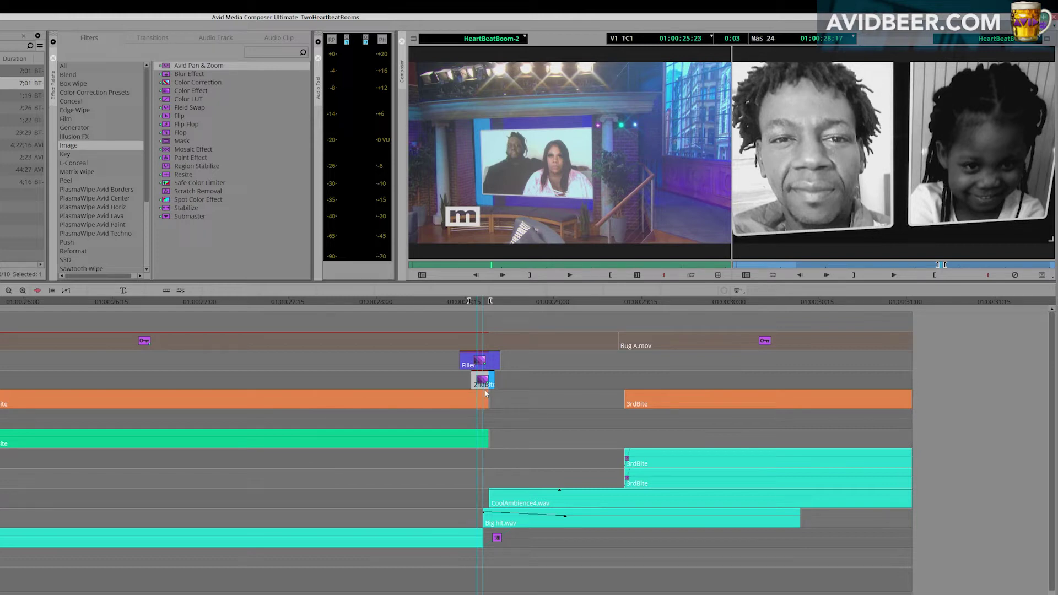
Play the transition from the end of 2ndBite into 3rdBite repeatedly to review the enlarged flash effect with sound.
left_click_drag(453, 410, 364, 424)
key("space")
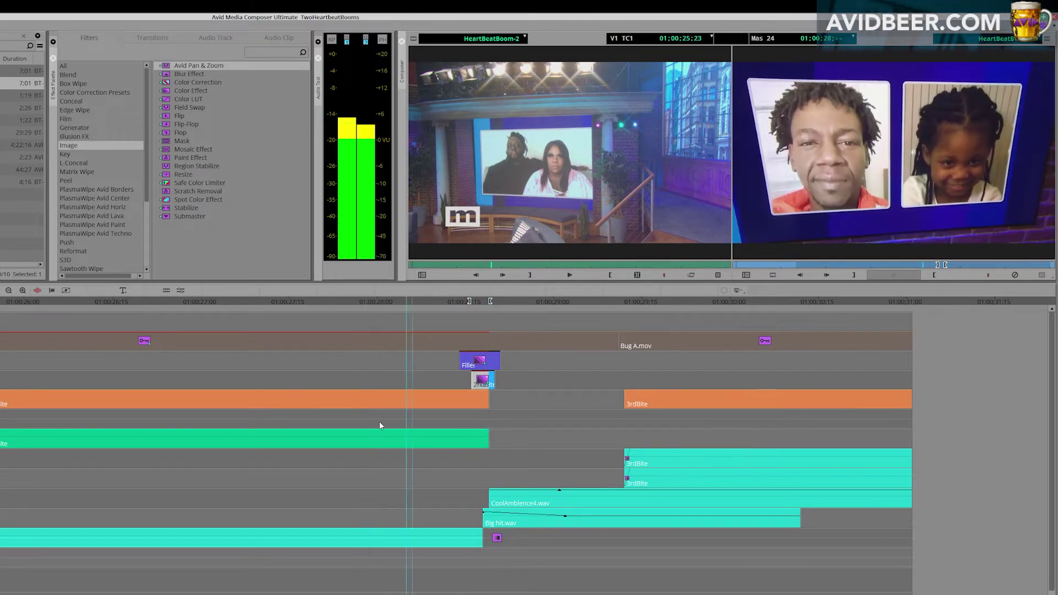
left_click(98, 420)
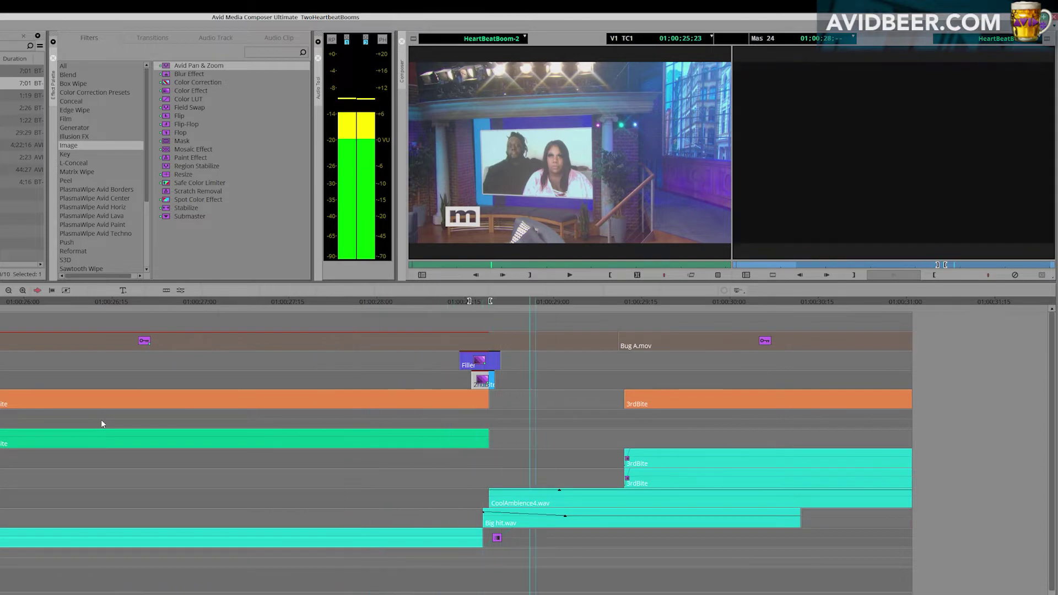
left_click(473, 424)
key("space")
left_click(366, 426)
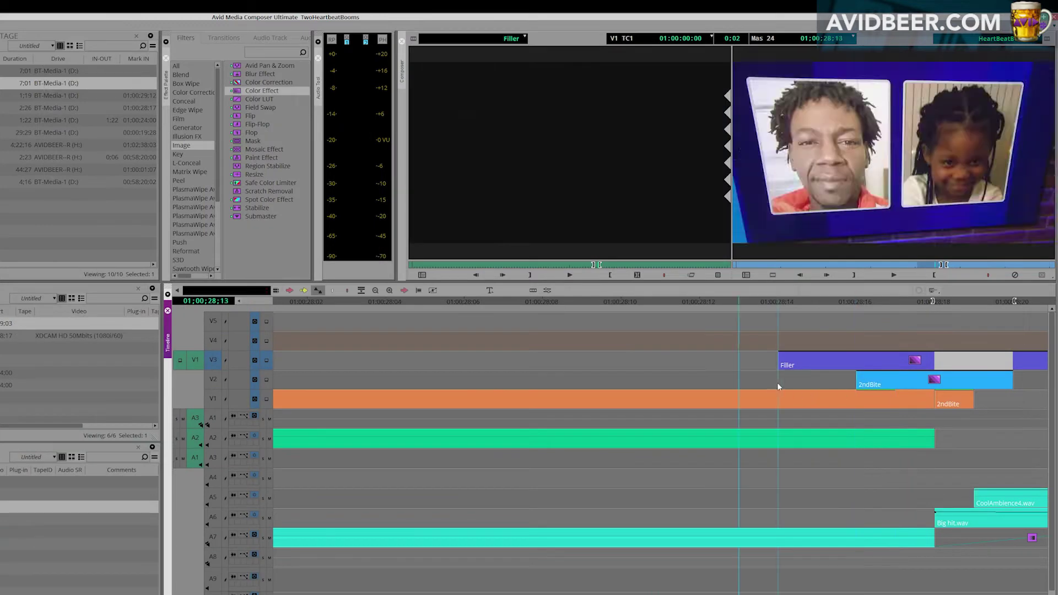
Open the Color Effect of the Filler clip on V3 for editing and set Solar to 215 at its first keyframe.
left_click(776, 385)
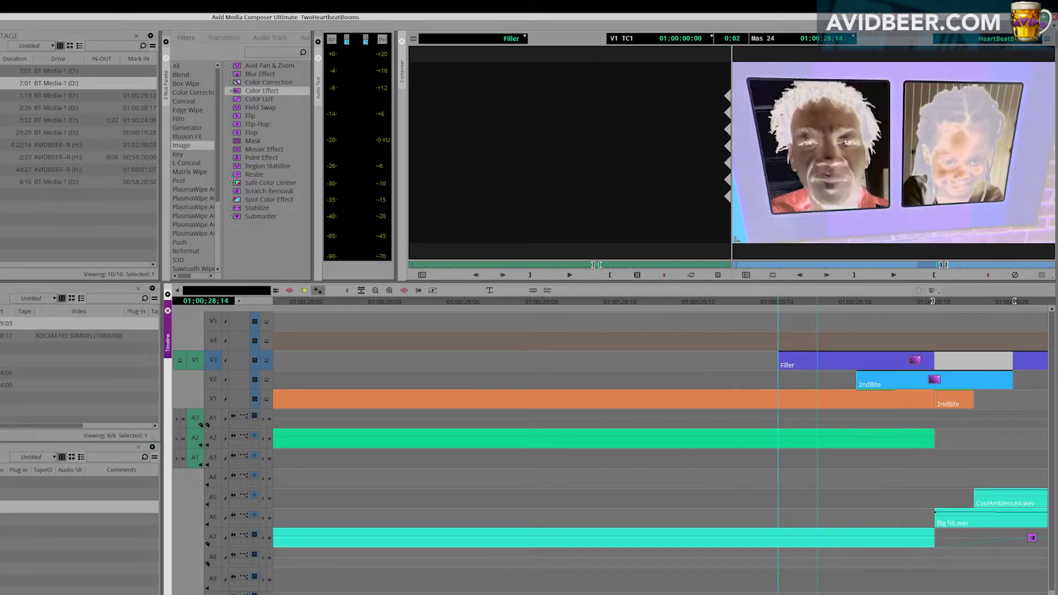
key("ctrl+[")
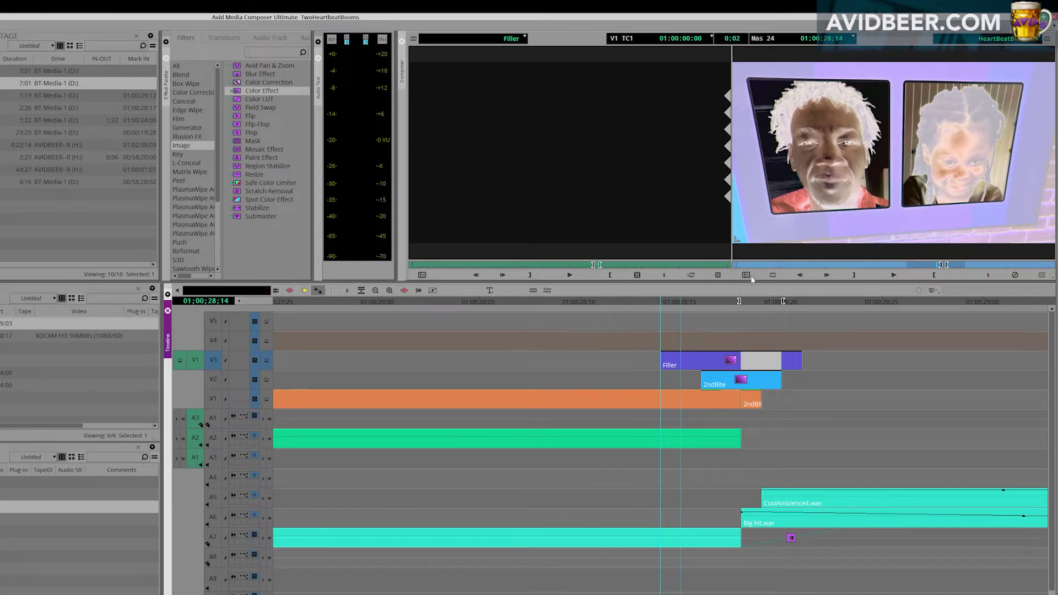
left_click(547, 290)
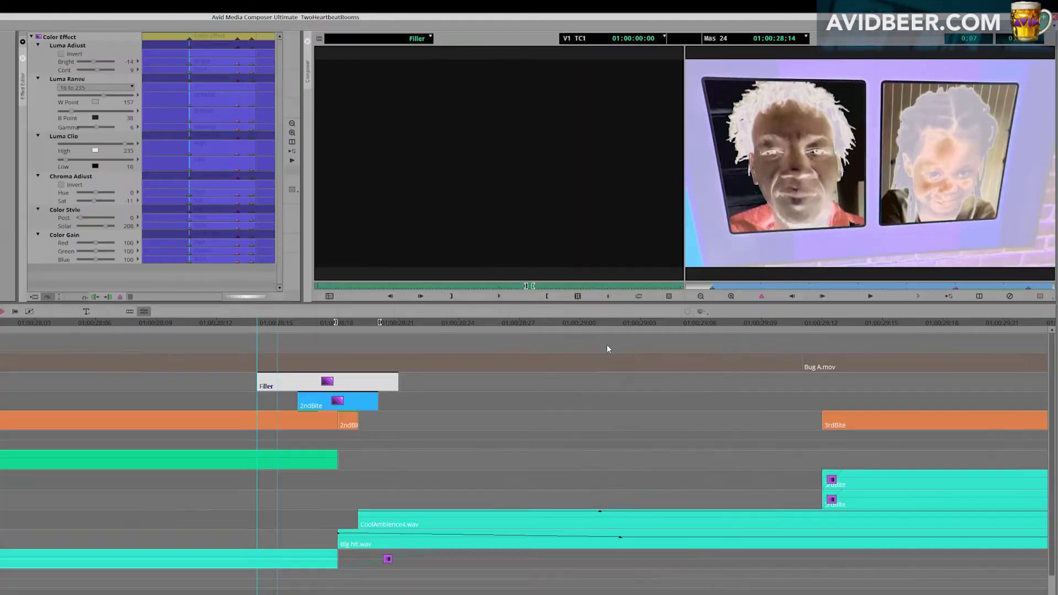
left_click(712, 288)
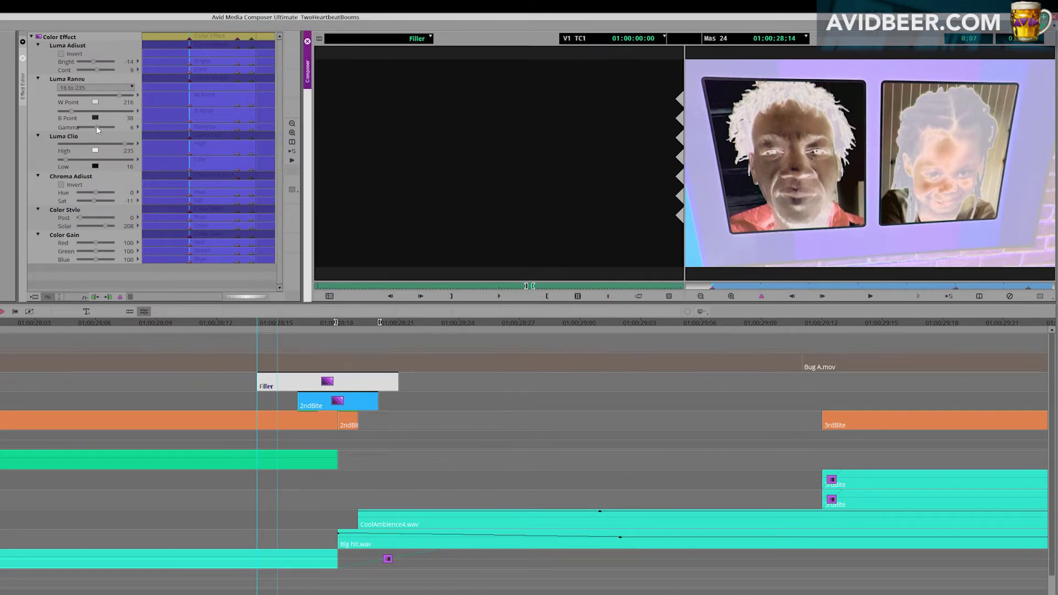
left_click_drag(97, 126, 96, 125)
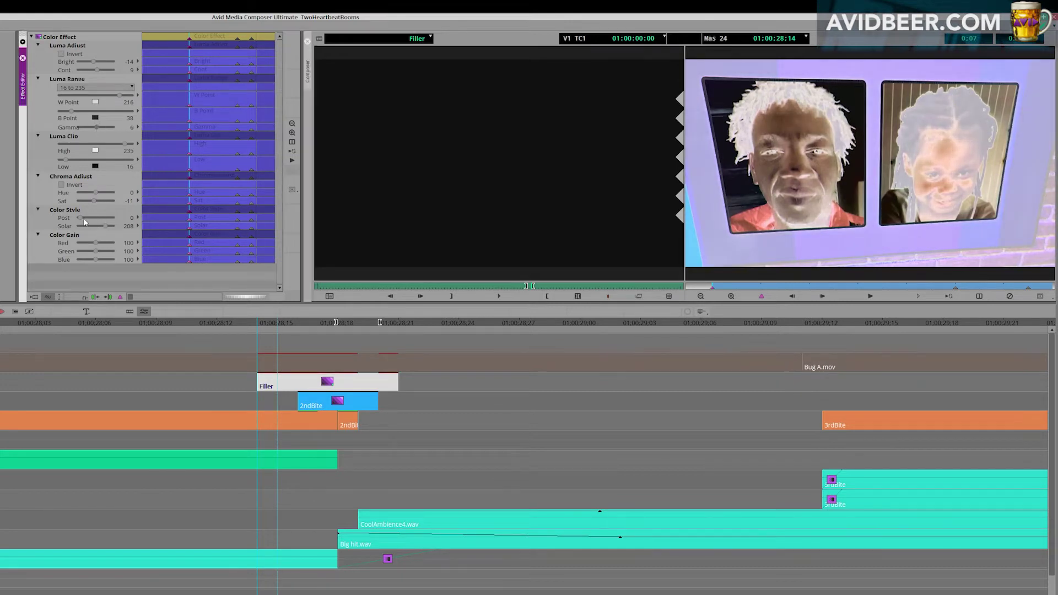
left_click_drag(101, 226, 104, 220)
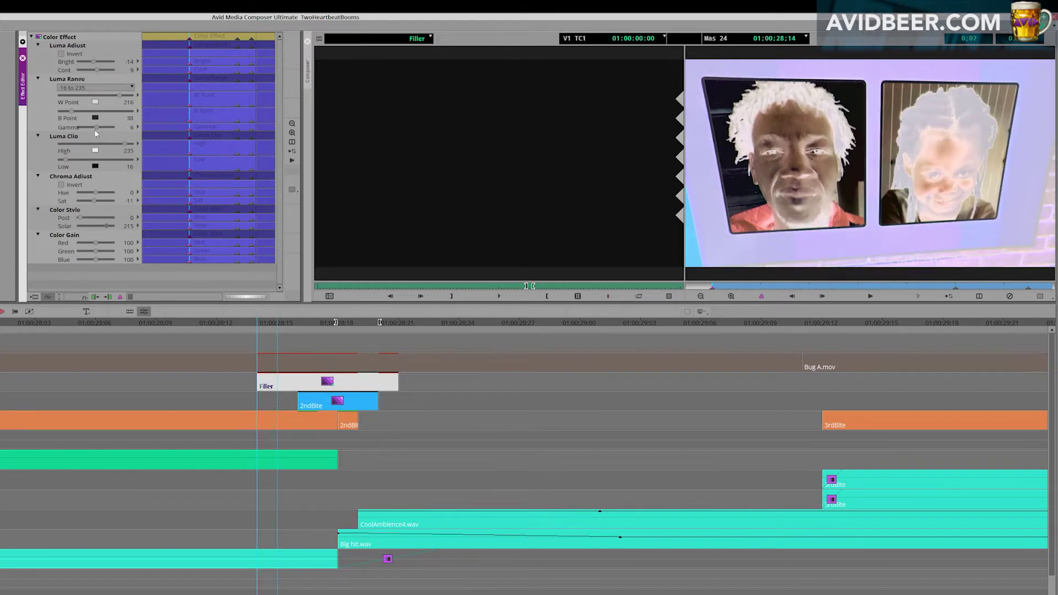
Examine the Filler clip's Color Effect near its second keyframe and play back the finished transition.
left_click(930, 286)
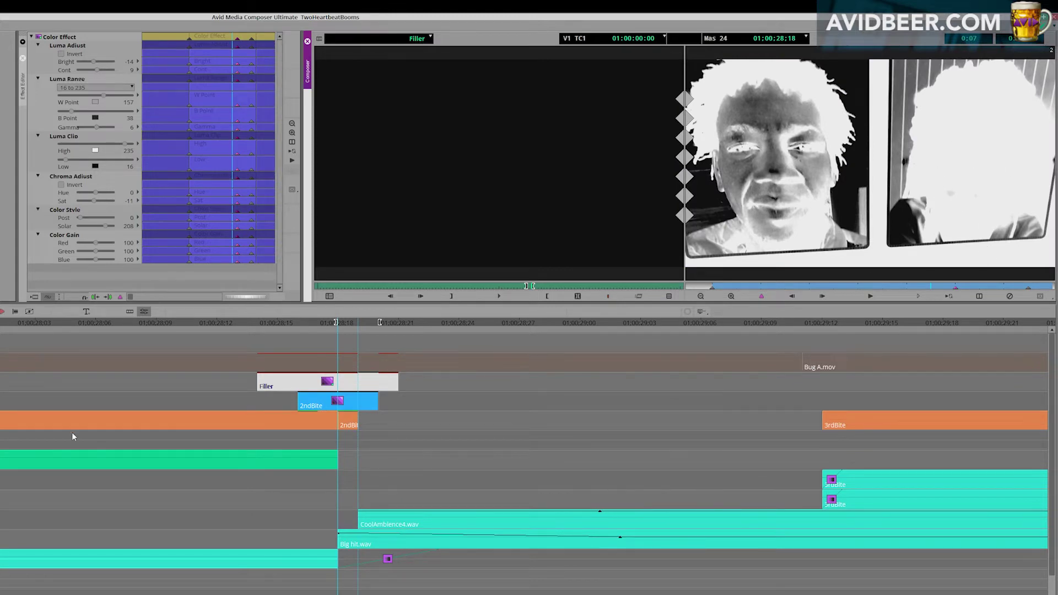
left_click(136, 439)
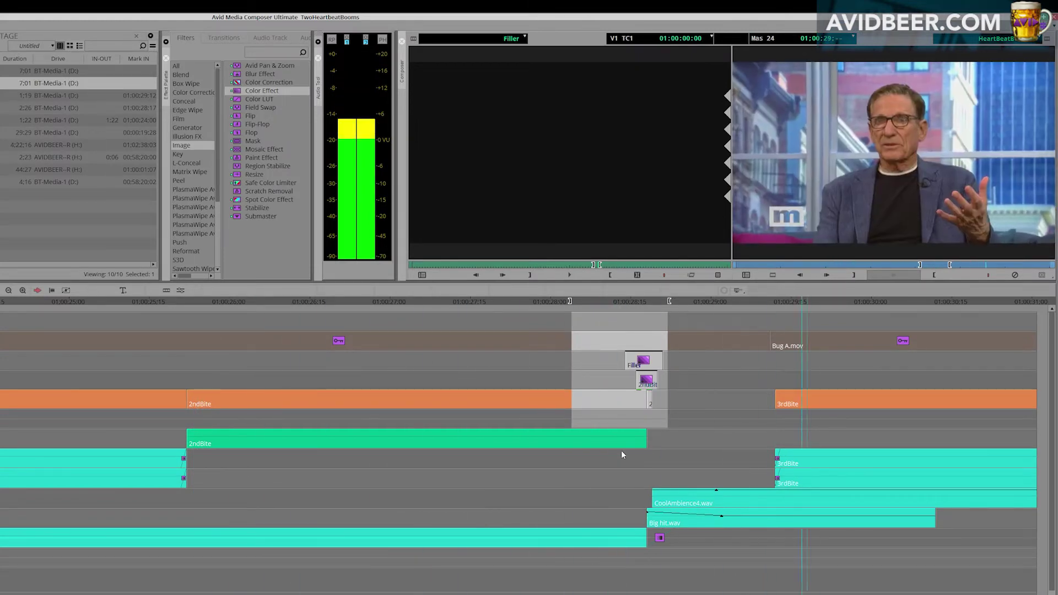
Examine the flash transition frame by frame across the V3 Filler and V2 clips, and play it back from 2ndBite.
left_click(600, 441)
left_click_drag(604, 440, 631, 429)
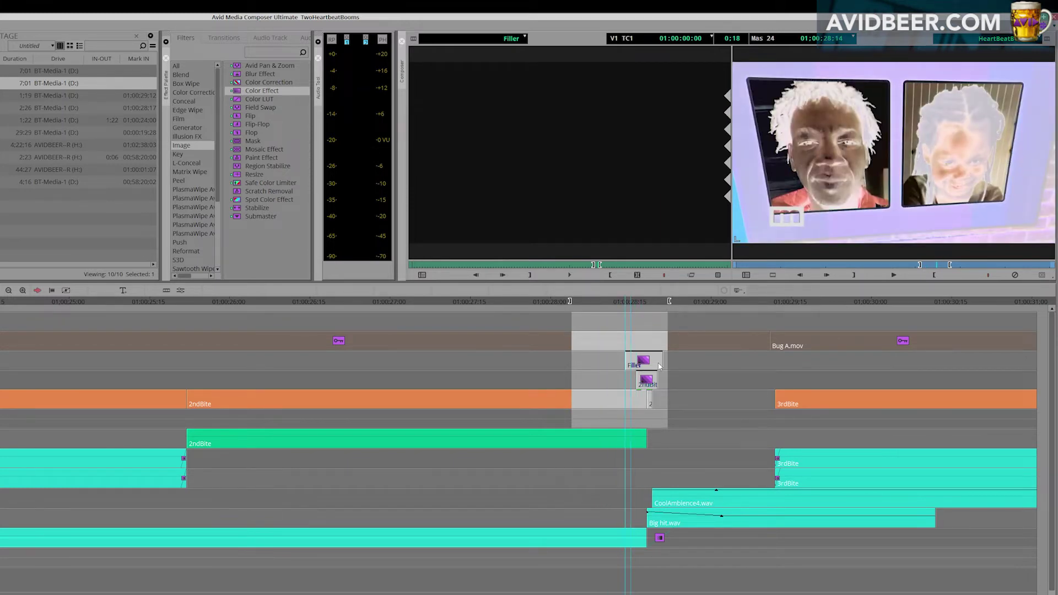
left_click(637, 390)
left_click_drag(643, 389, 655, 387)
key("Right")
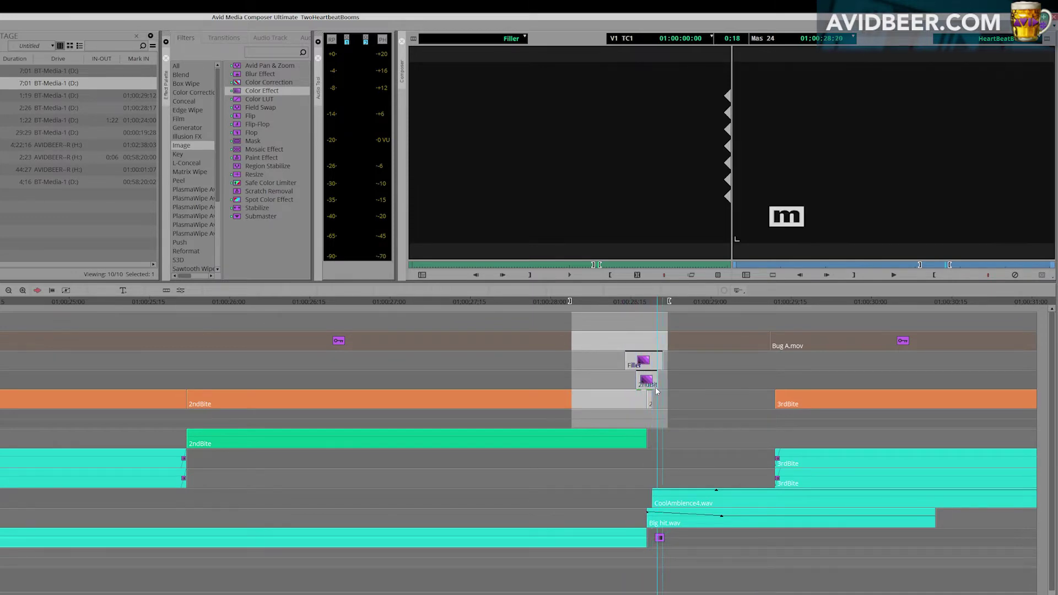
key("Left")
key("Right")
key("Left")
key("Left")
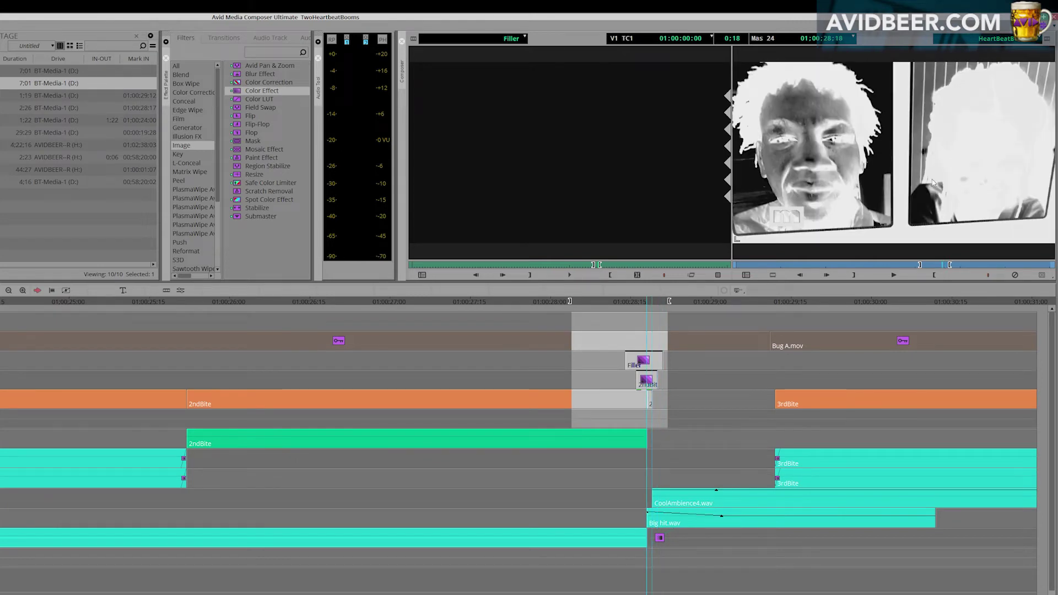
left_click_drag(496, 413, 229, 440)
key("space")
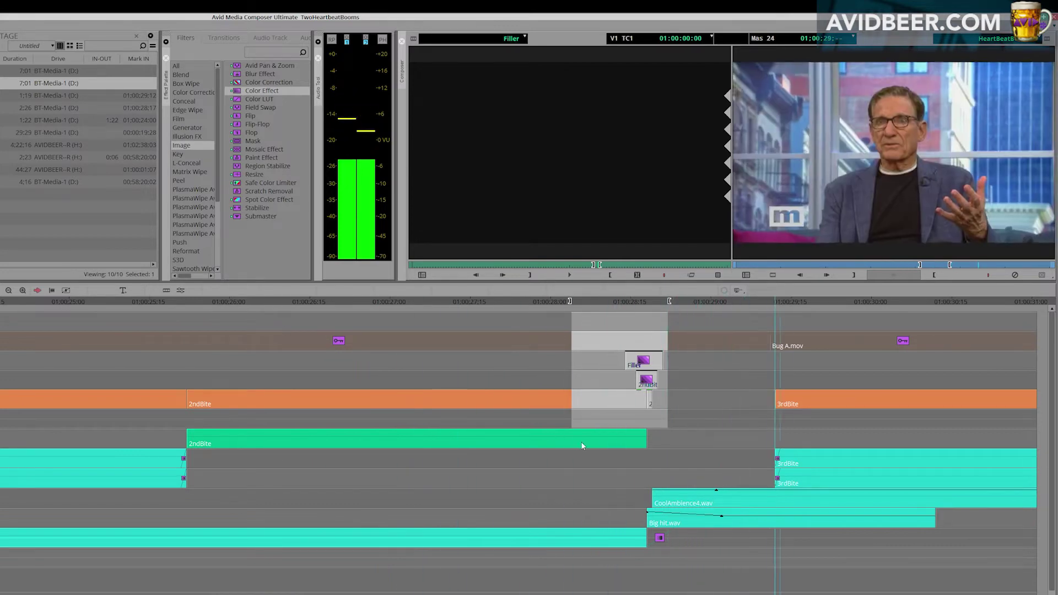
Compare the negative-color and enlarged black-and-white frames at the end of 2ndBite, and replay the cut into 3rdBite.
left_click(631, 457)
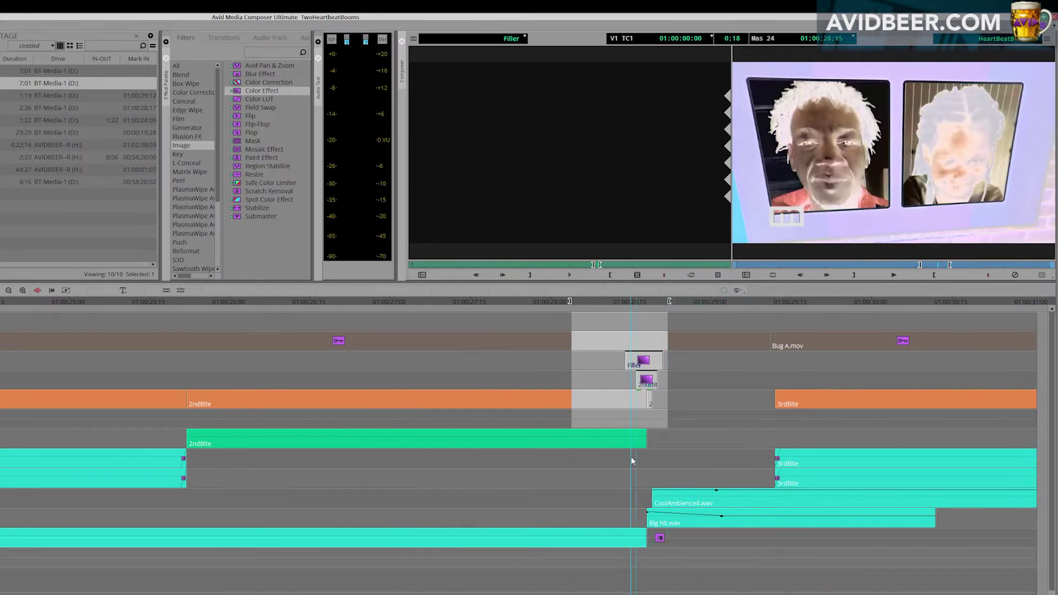
left_click(636, 454)
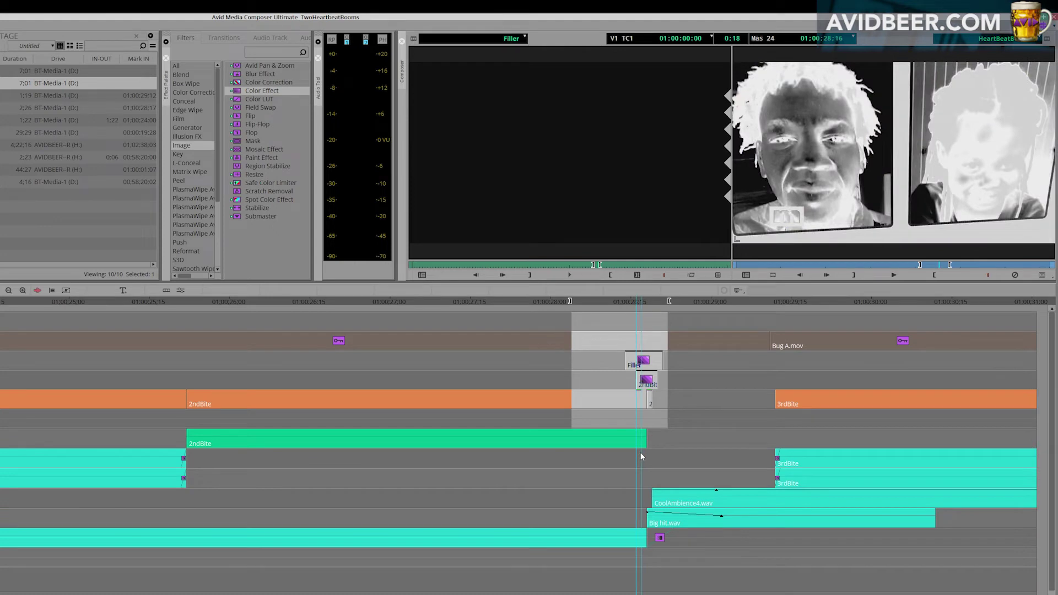
left_click(649, 444)
left_click(606, 445)
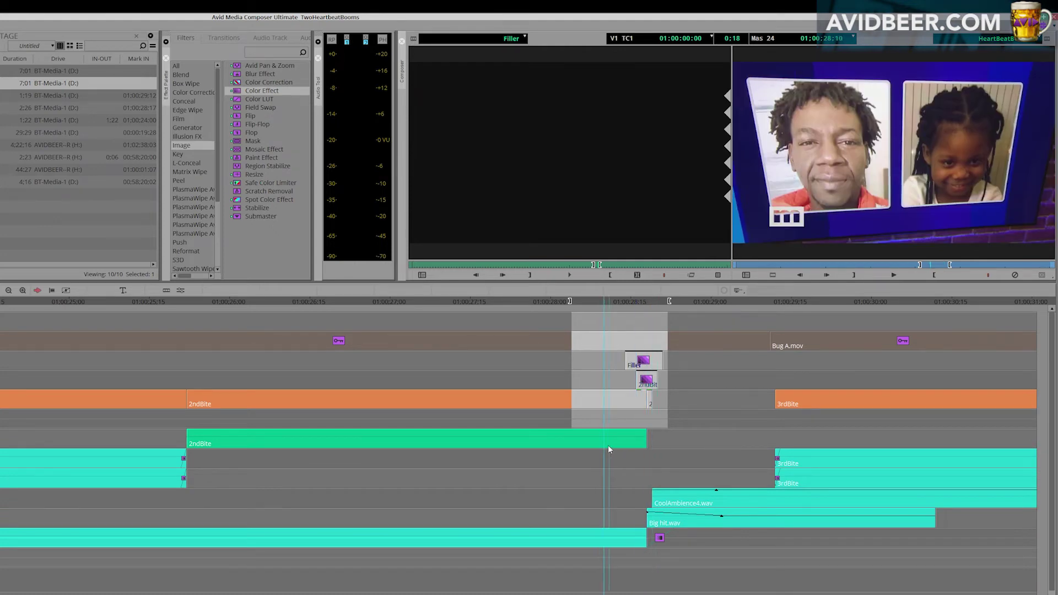
left_click_drag(608, 446, 631, 441)
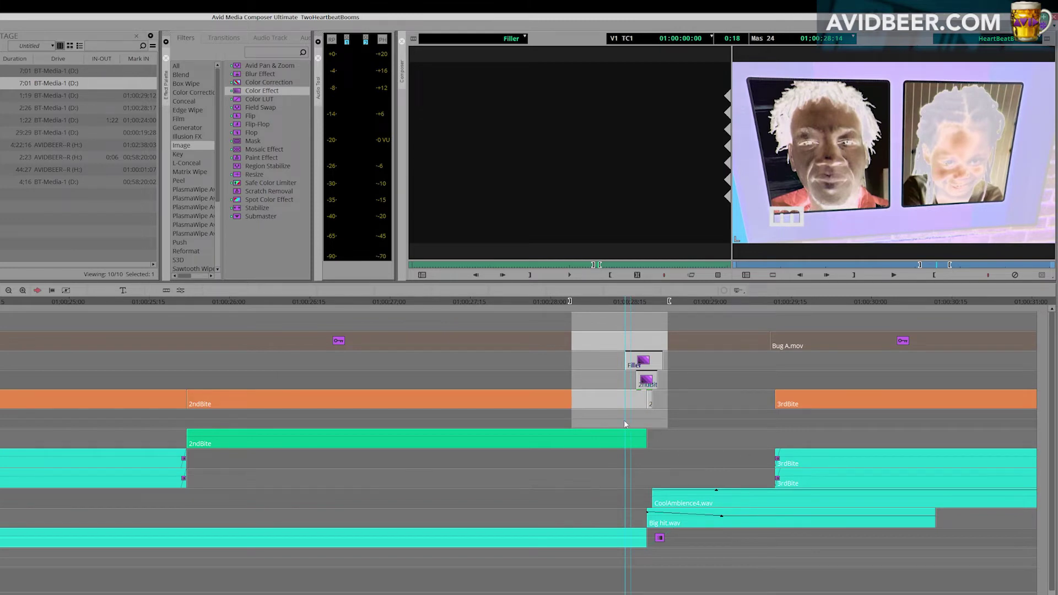
mouse_move(626, 424)
left_mouse_down()
mouse_move(654, 402)
mouse_move(613, 434)
mouse_move(651, 414)
mouse_move(648, 433)
mouse_move(632, 438)
mouse_move(649, 435)
mouse_move(609, 440)
mouse_move(643, 422)
left_mouse_up()
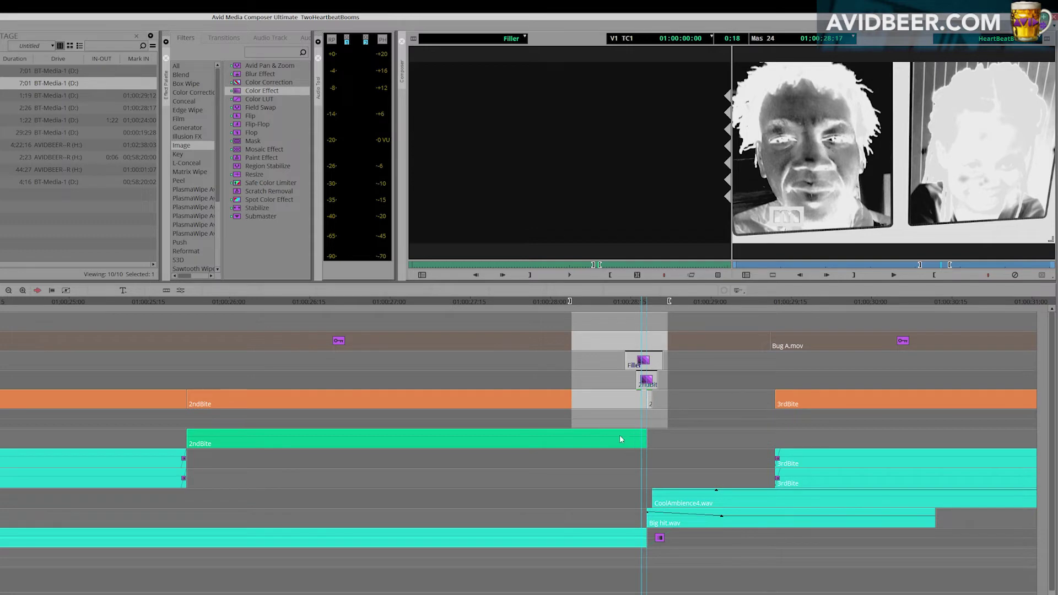
left_click_drag(620, 435, 564, 463)
key("space")
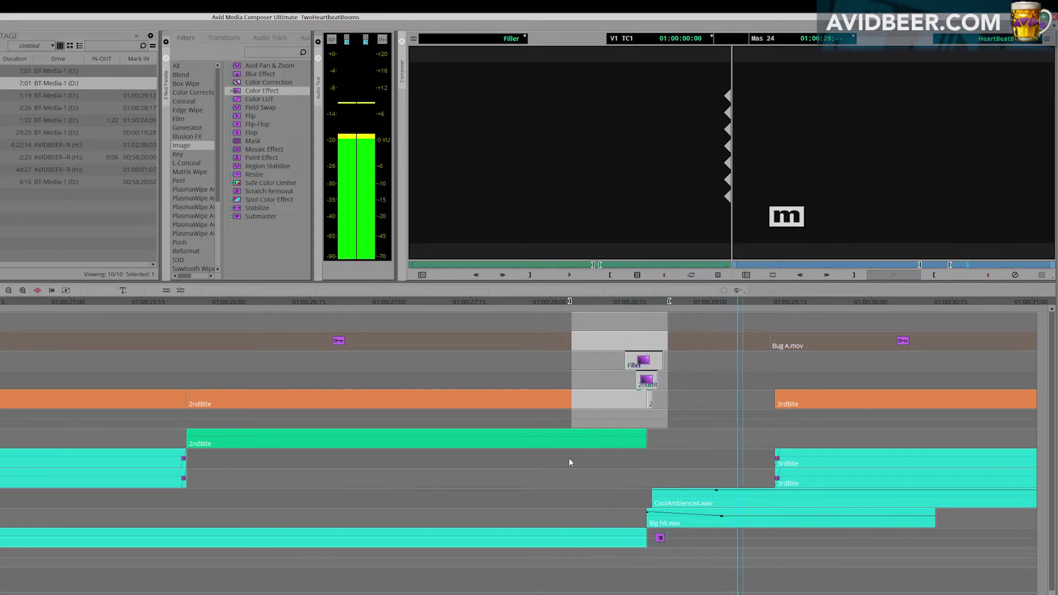
left_click(650, 481)
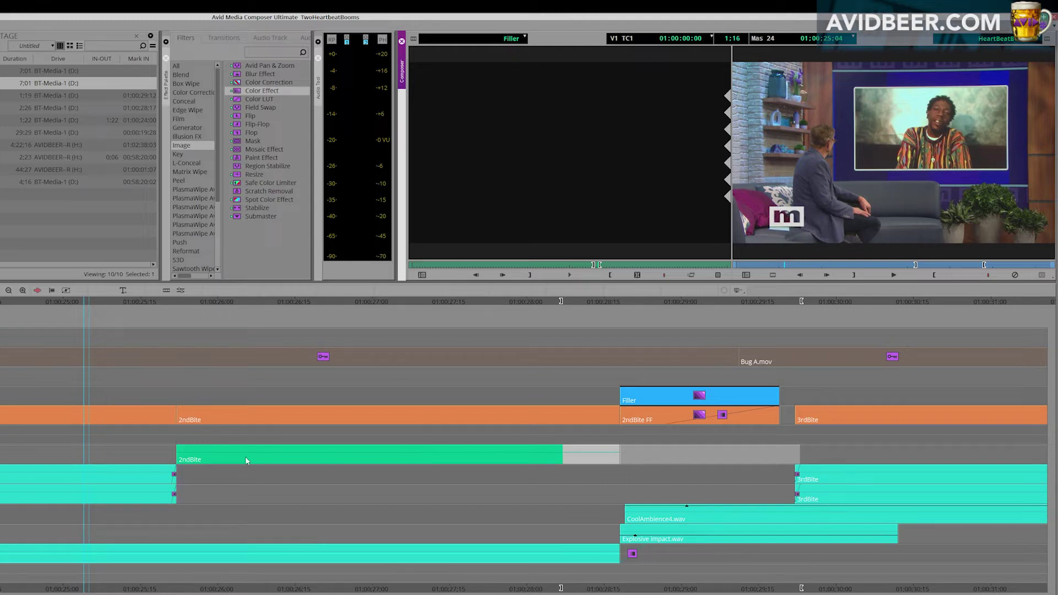
Match-frame the end of 2ndBite in the Explosive Impact version and request a freeze frame on the BT-Media-1 (D:) drive.
left_click(73, 440)
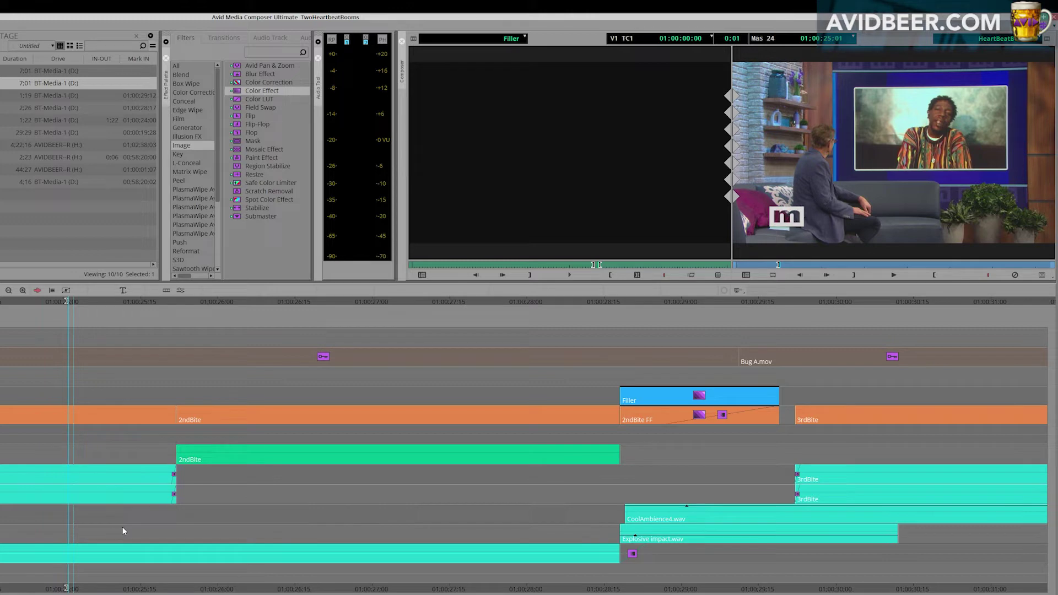
left_click_drag(415, 527, 613, 441)
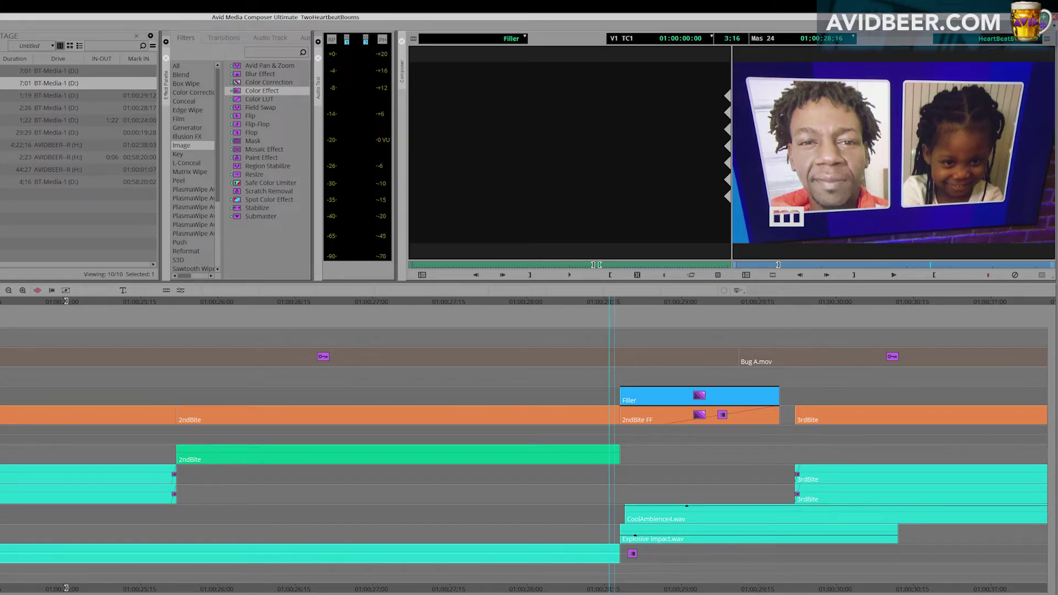
key("n")
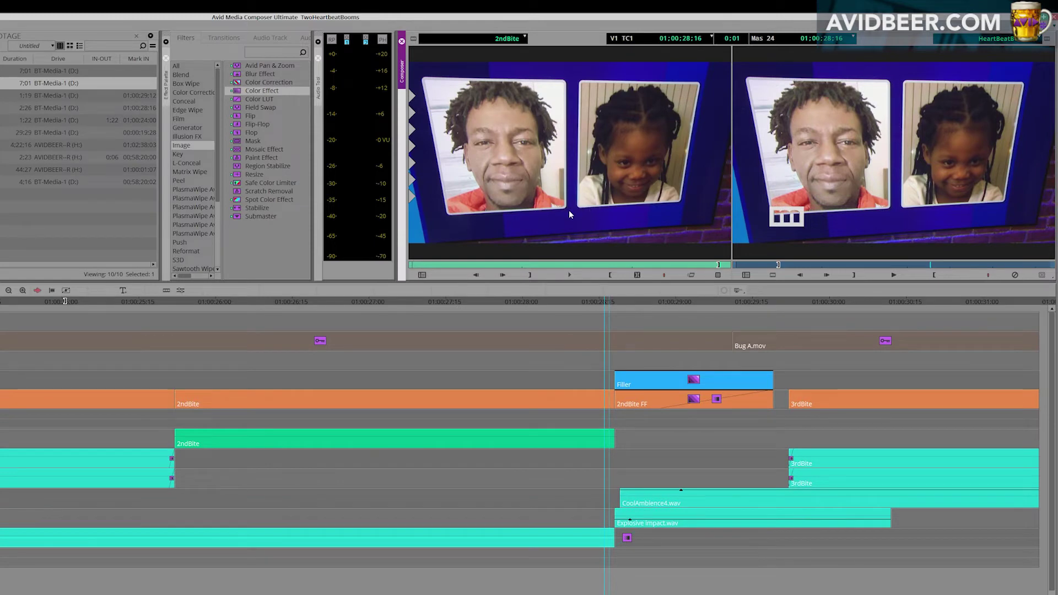
key("ctrl+r")
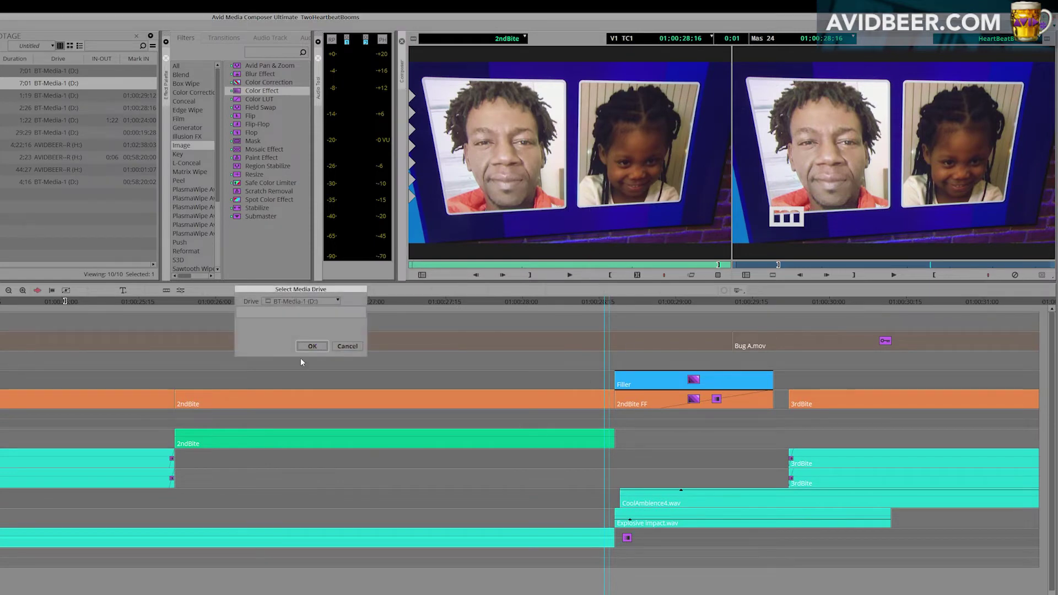
left_click(312, 346)
left_click_drag(594, 445, 607, 414)
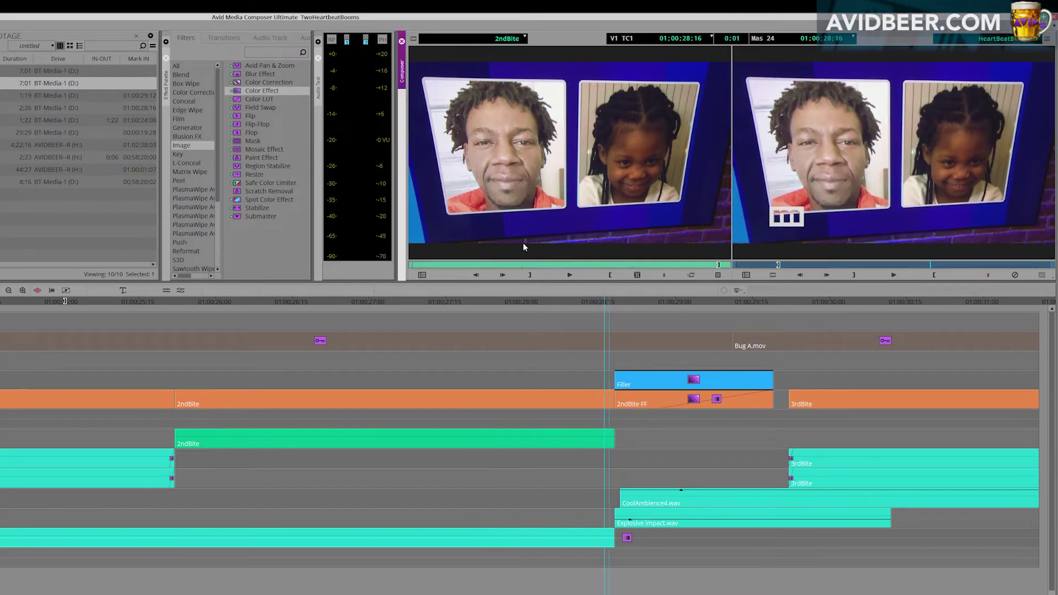
key("ctrl+r")
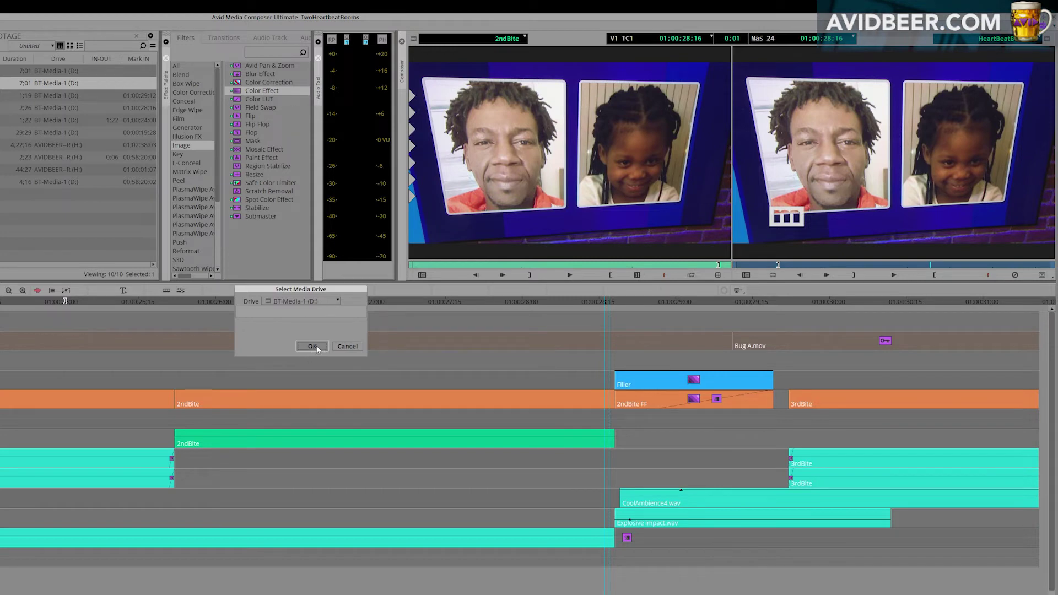
left_click(312, 346)
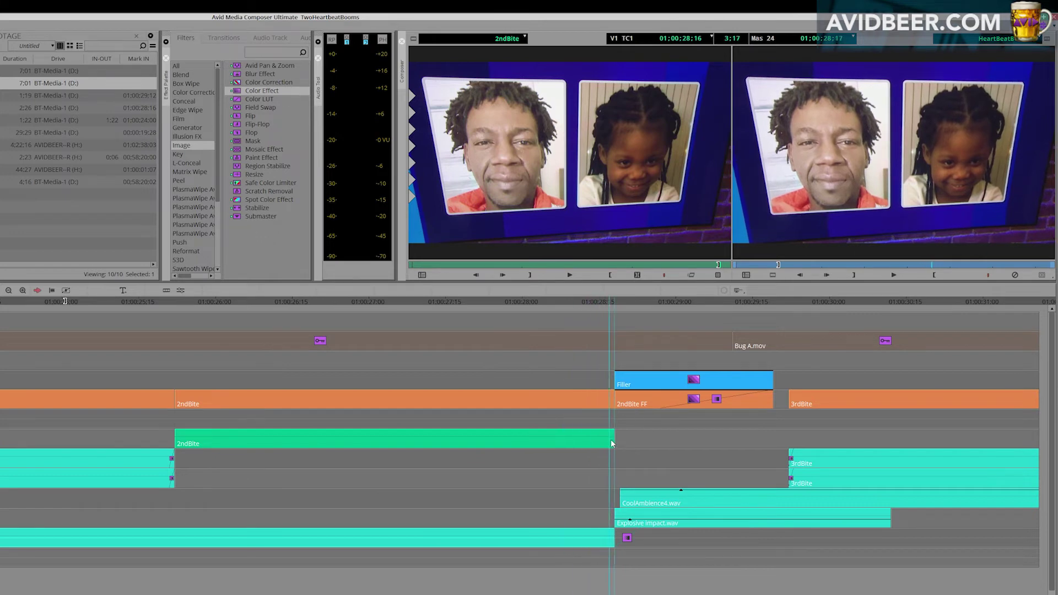
Scrub through the Filler and 2ndBite FF clips to examine the white flash and the fade to black.
left_click(630, 440)
mouse_move(632, 439)
left_mouse_down()
mouse_move(581, 448)
mouse_move(622, 444)
left_mouse_up()
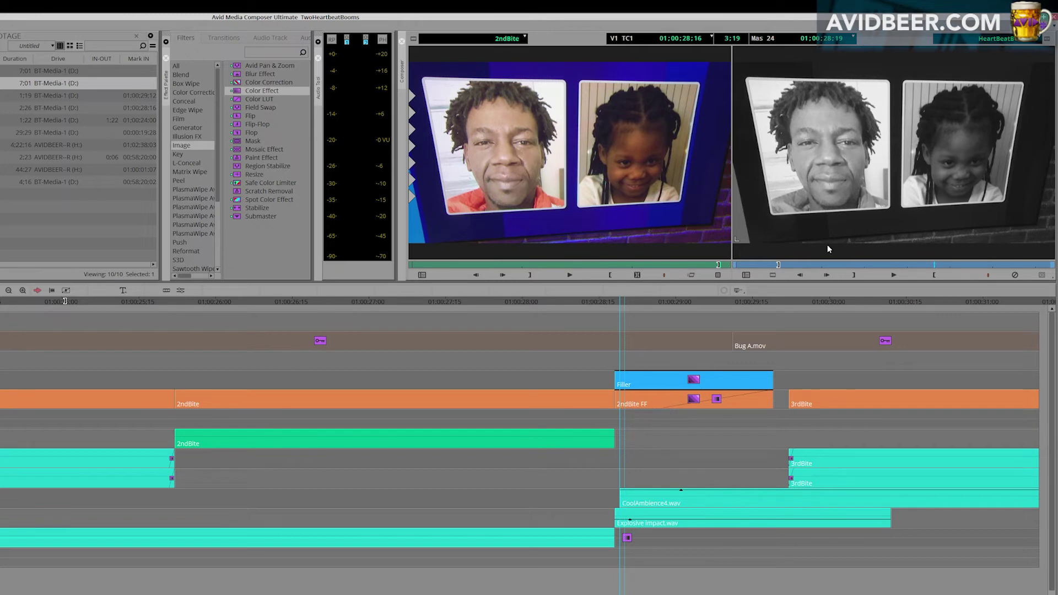
left_click_drag(620, 410, 653, 415)
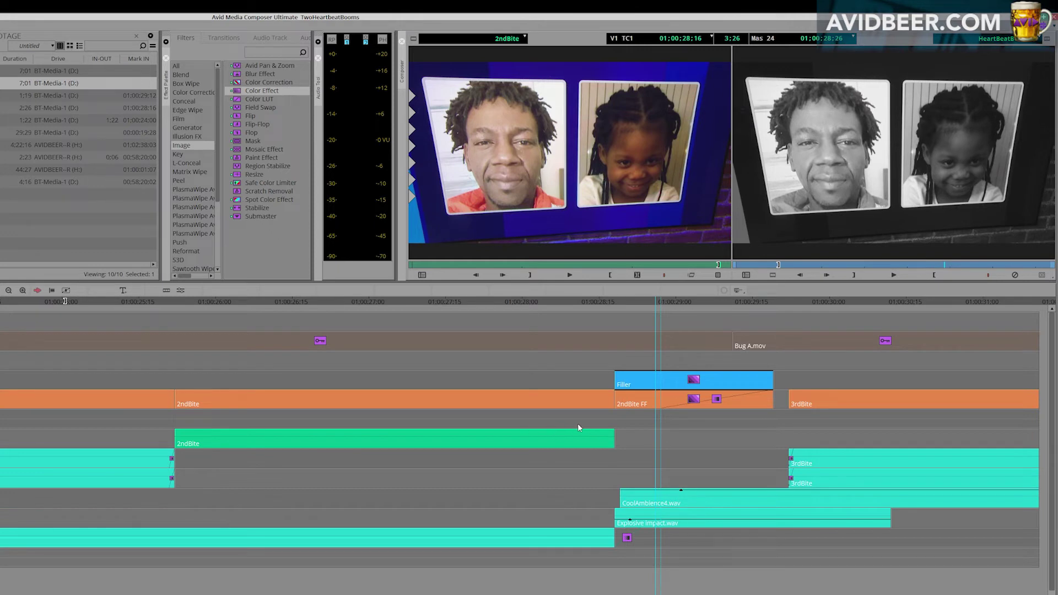
left_click_drag(579, 427, 742, 424)
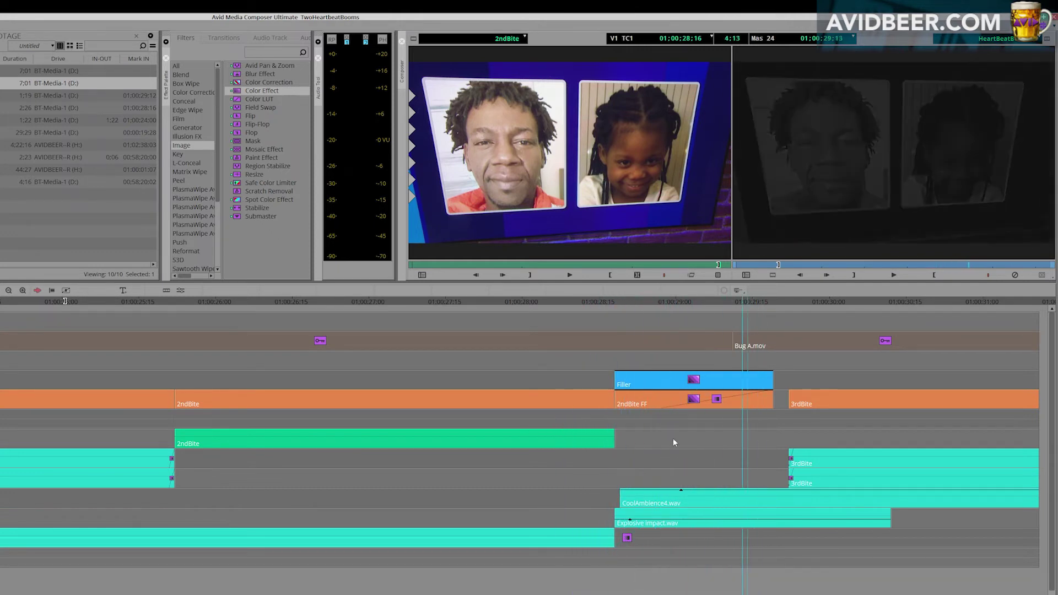
left_click_drag(673, 440, 615, 448)
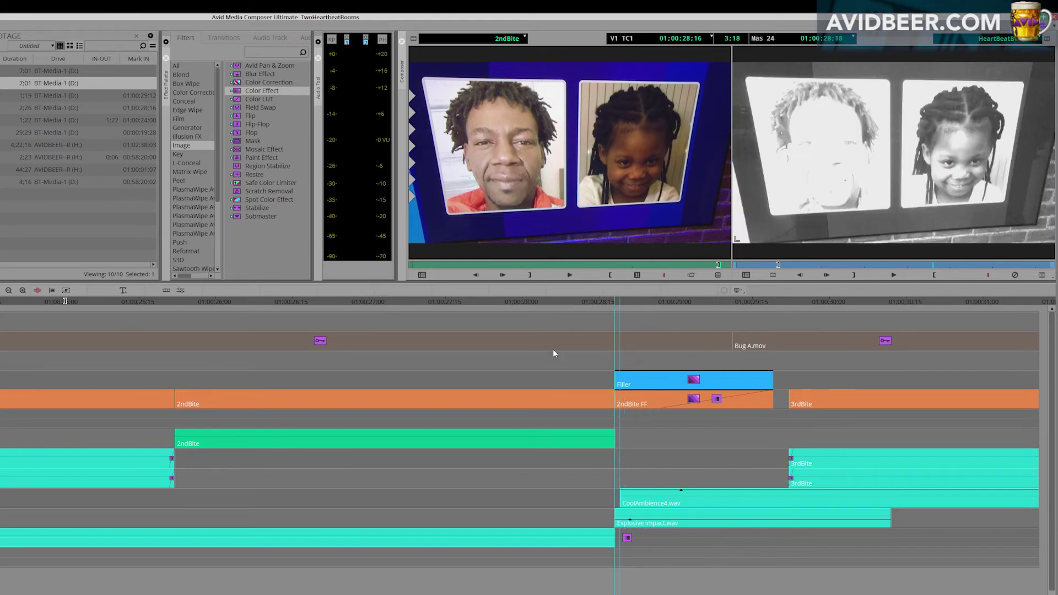
left_click_drag(624, 410, 758, 449)
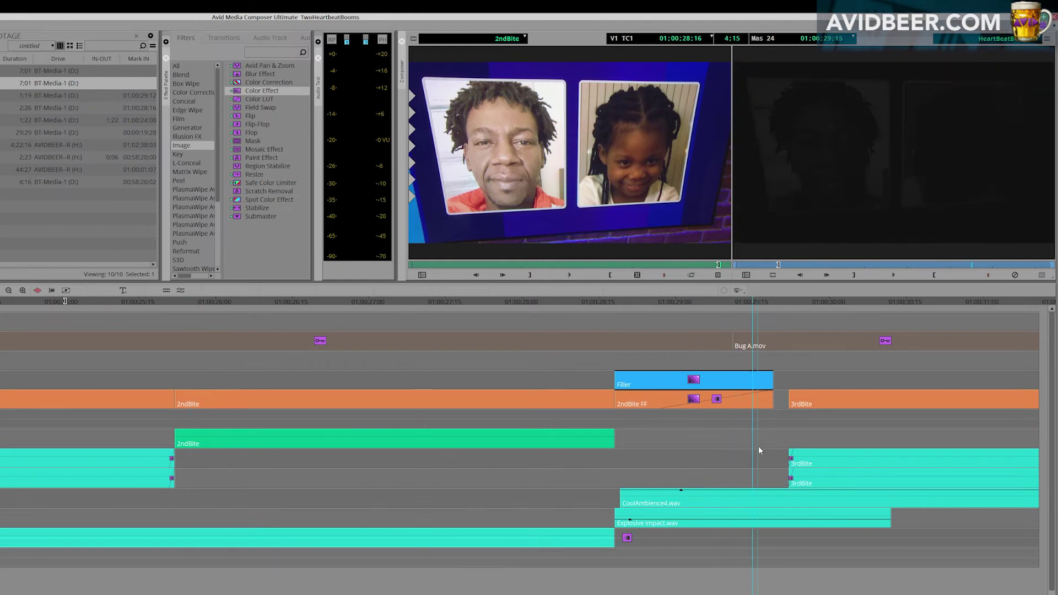
Play the freeze-frame transition from 2ndBite into 3rdBite with sound.
left_click_drag(226, 446, 101, 462)
key("space")
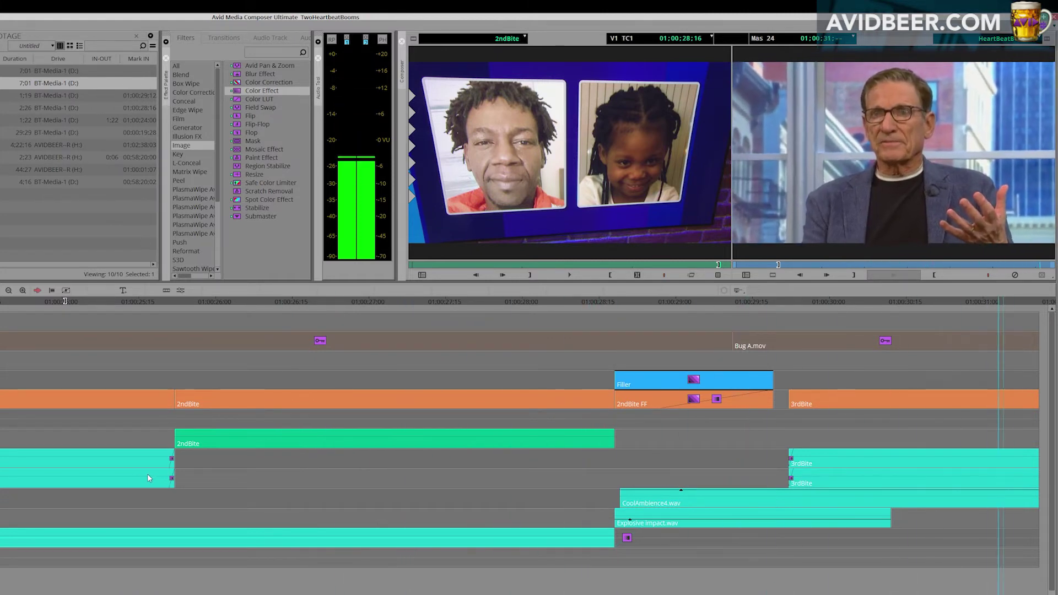
left_click_drag(471, 471, 439, 484)
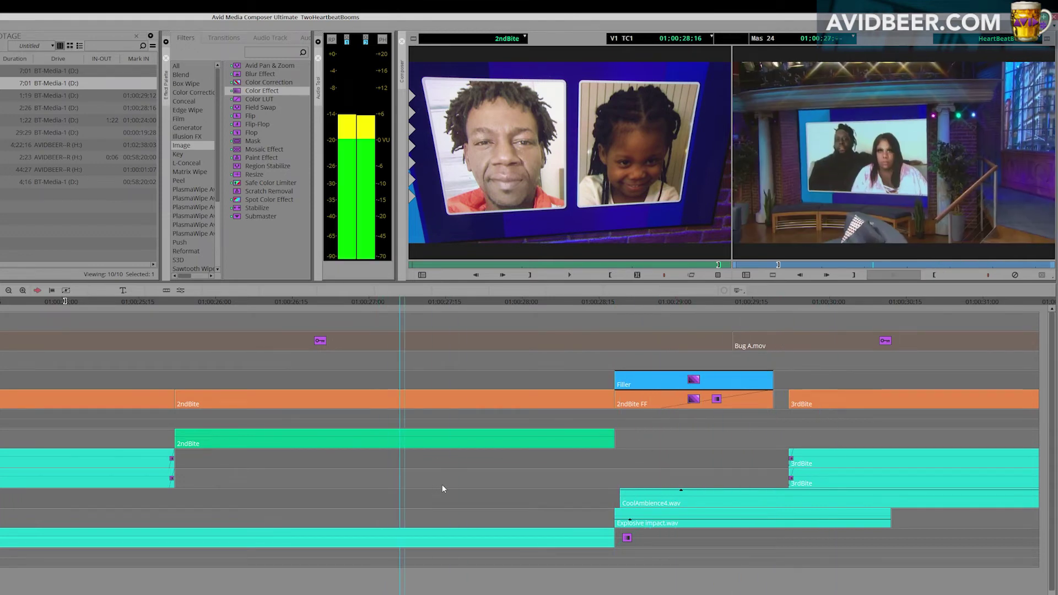
key("space")
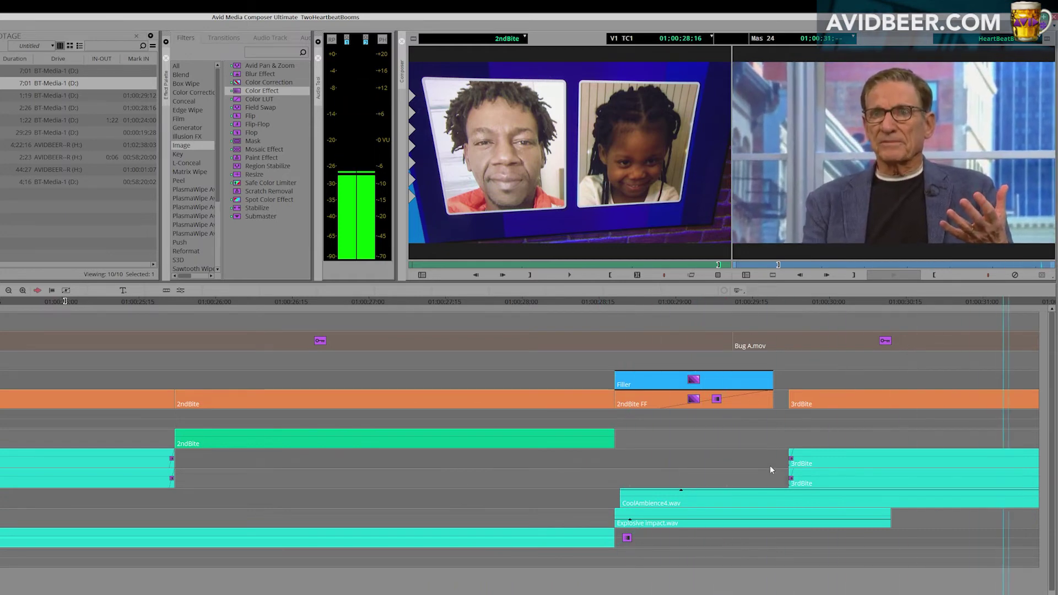
Mark the 2ndBite FF clip and scrub across its fade into 3rdBite.
left_click_drag(559, 444, 828, 373)
key("t")
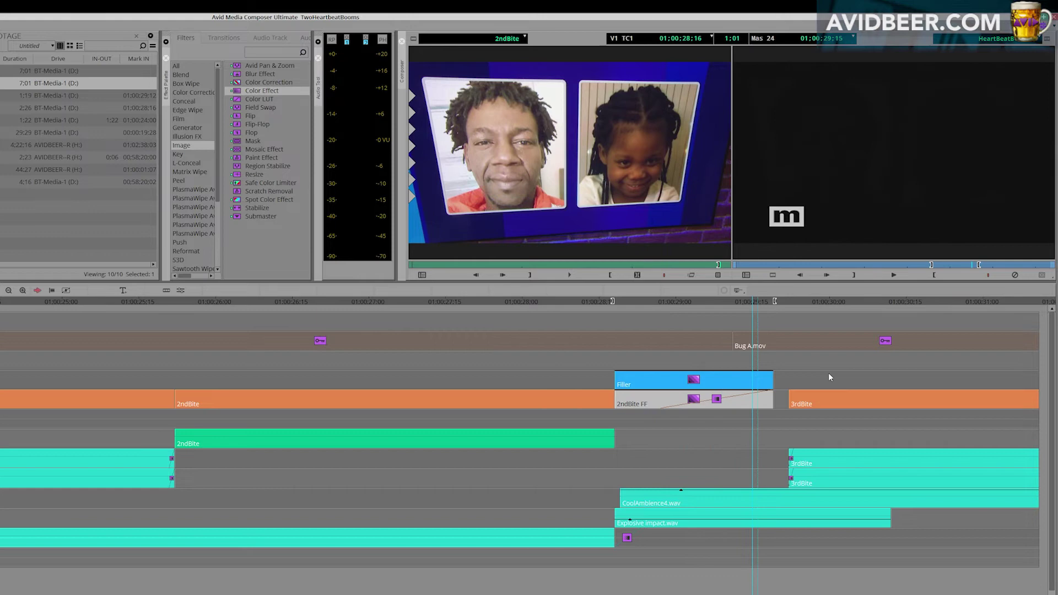
left_click_drag(672, 435, 801, 390)
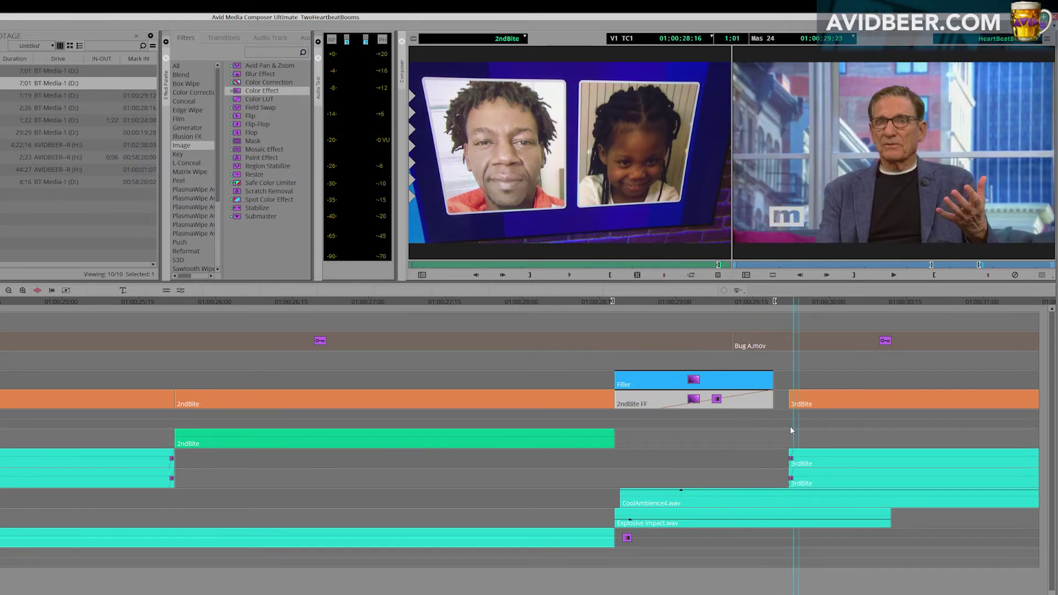
left_click_drag(791, 430, 712, 434)
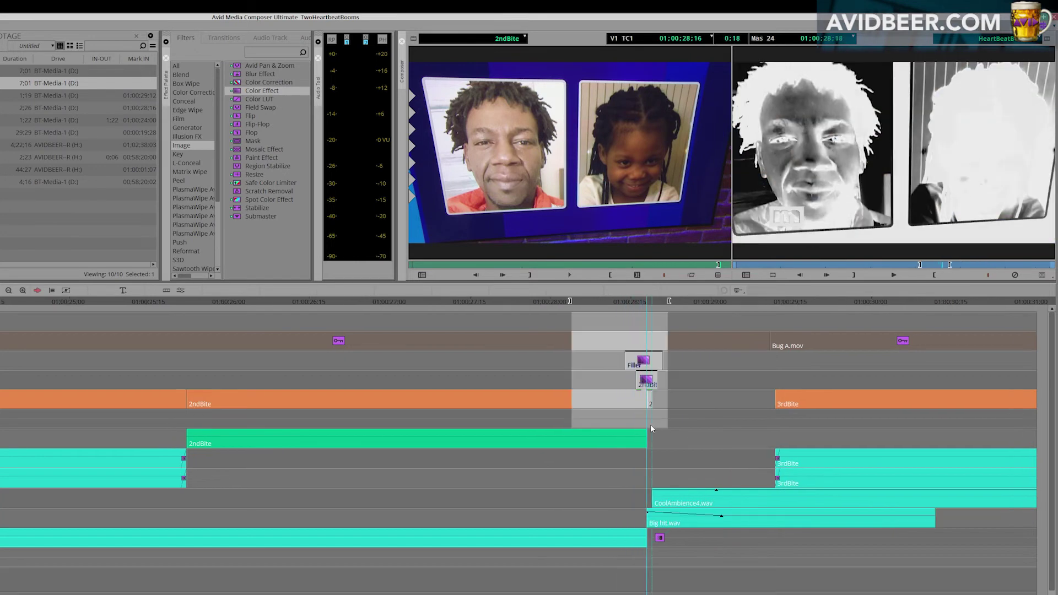
Examine the enlarged flash frames of the Big Hit version between 2ndBite and the black gap.
left_click(690, 419)
left_click_drag(553, 437, 722, 395)
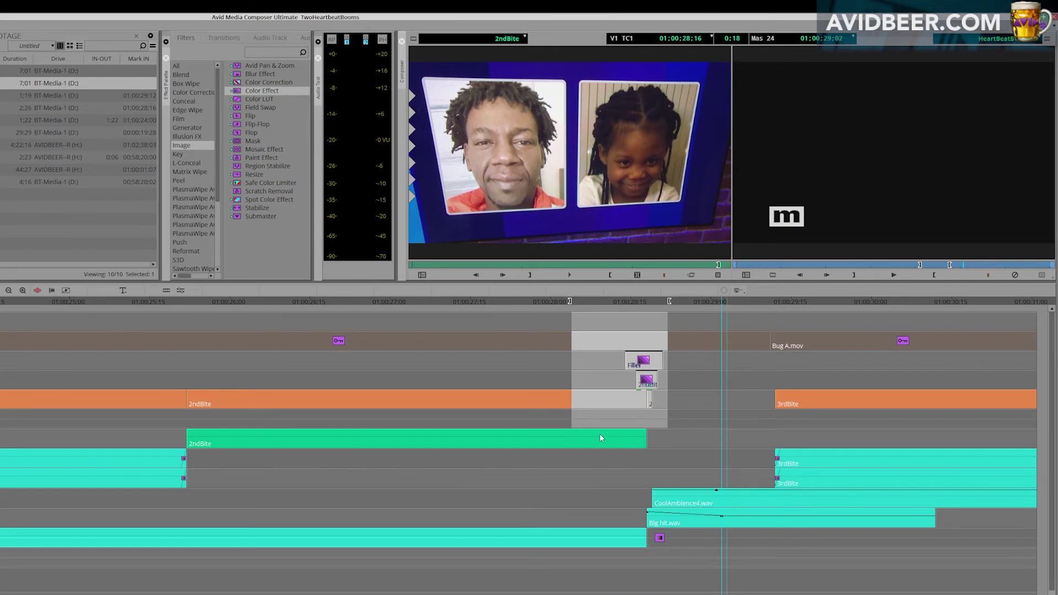
left_click_drag(613, 425, 653, 406)
key("Left")
key("Left")
key("Left")
key("Left")
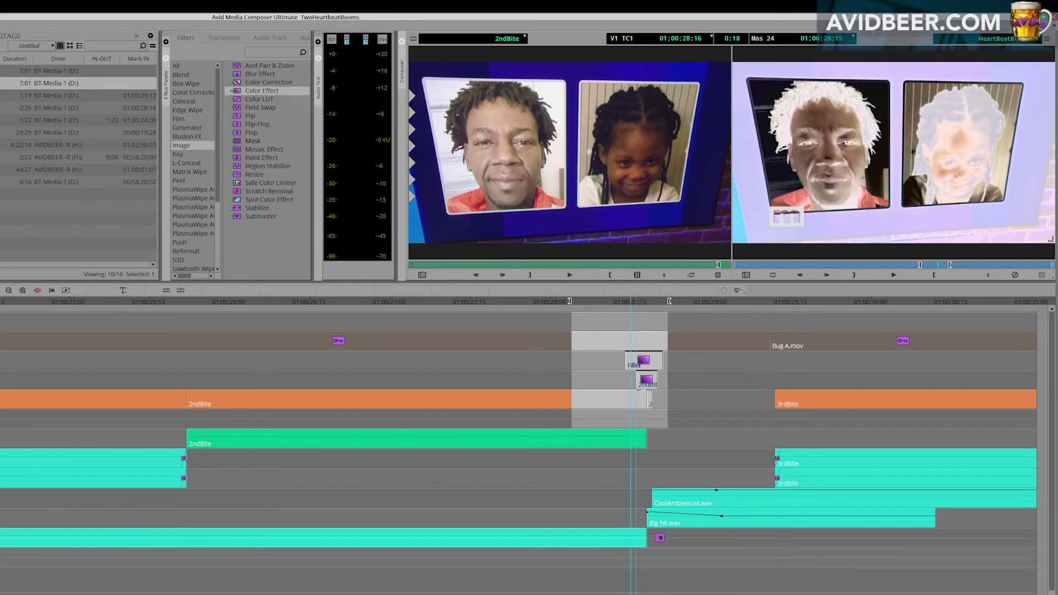
key("Down")
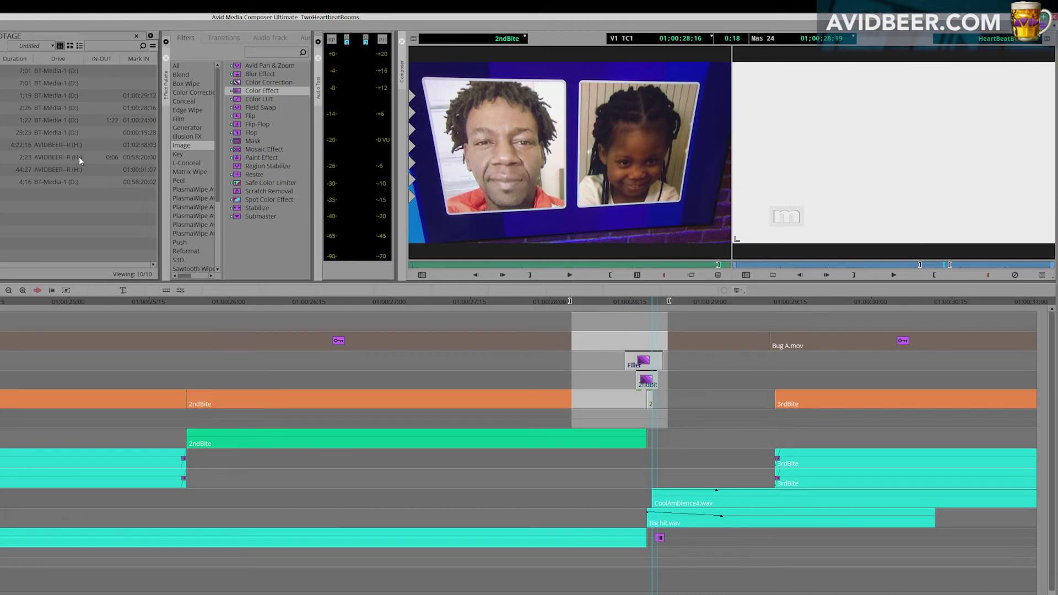
Load the HeartBeatBoom-1 sequence as the source and go to its first flash frame at 01:00:28:14.
double_click(4, 70)
left_click_drag(627, 368, 641, 368)
key("Right")
key("Right")
left_click_drag(458, 265, 613, 266)
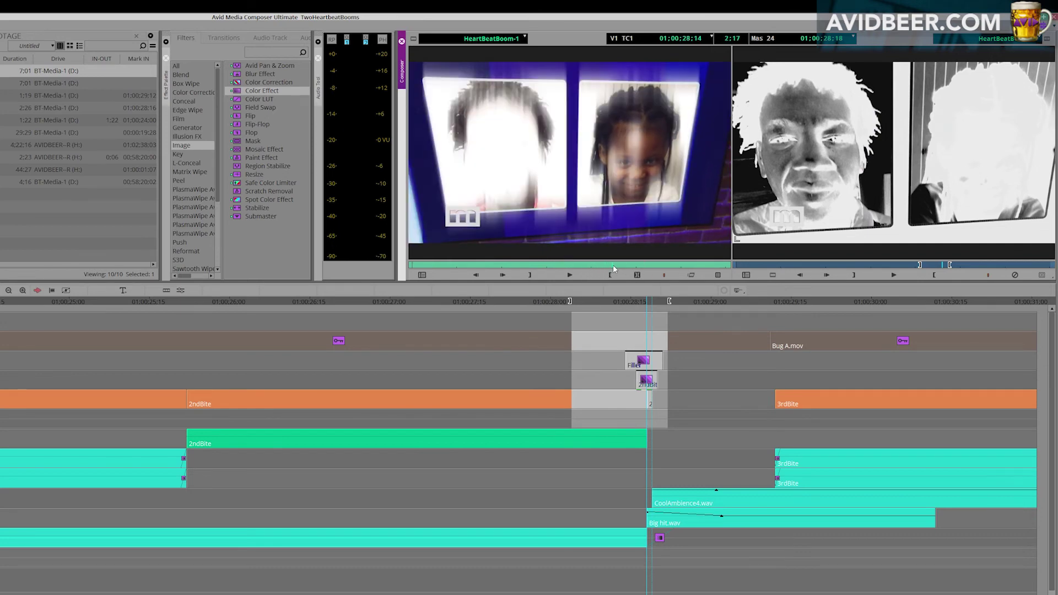
Compare HeartBeatBoom-1's flash frames one by one with the current frame of the Big Hit sequence.
key("Right")
key("Right")
key("Right")
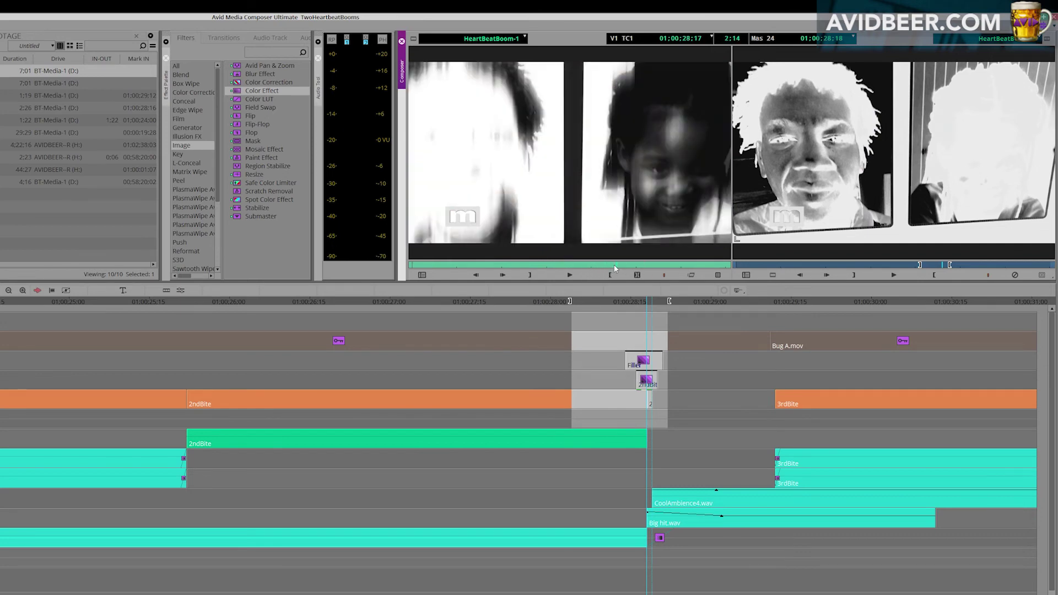
key("Left")
key("Left")
key("Left")
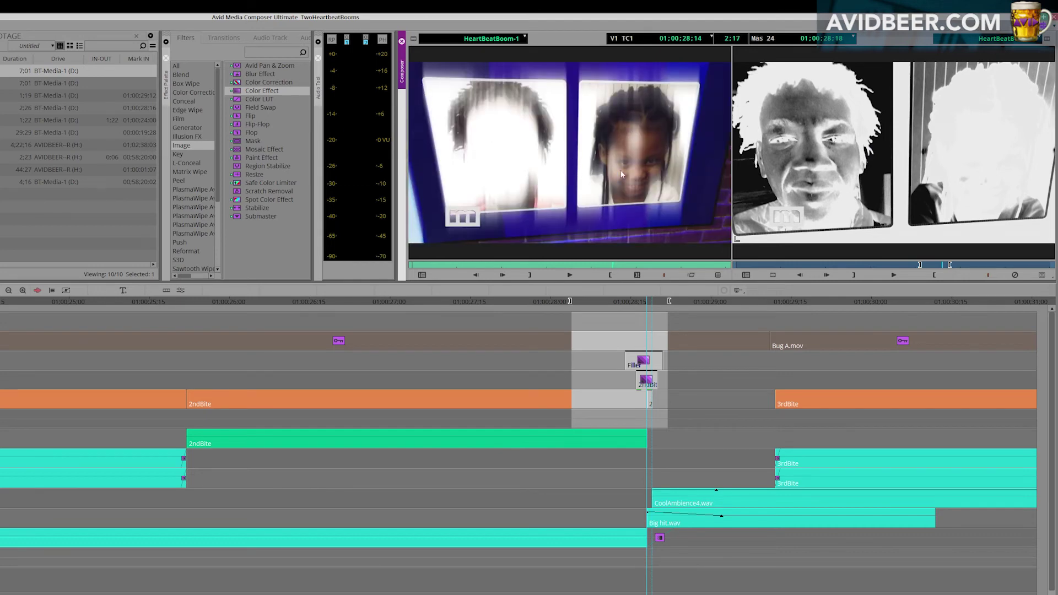
Step through HeartBeatBoom-1's remaining flash frames into the black gap at 01:00:28:19.
key("Right")
key("Right")
key("Right")
key("Right")
key("Right")
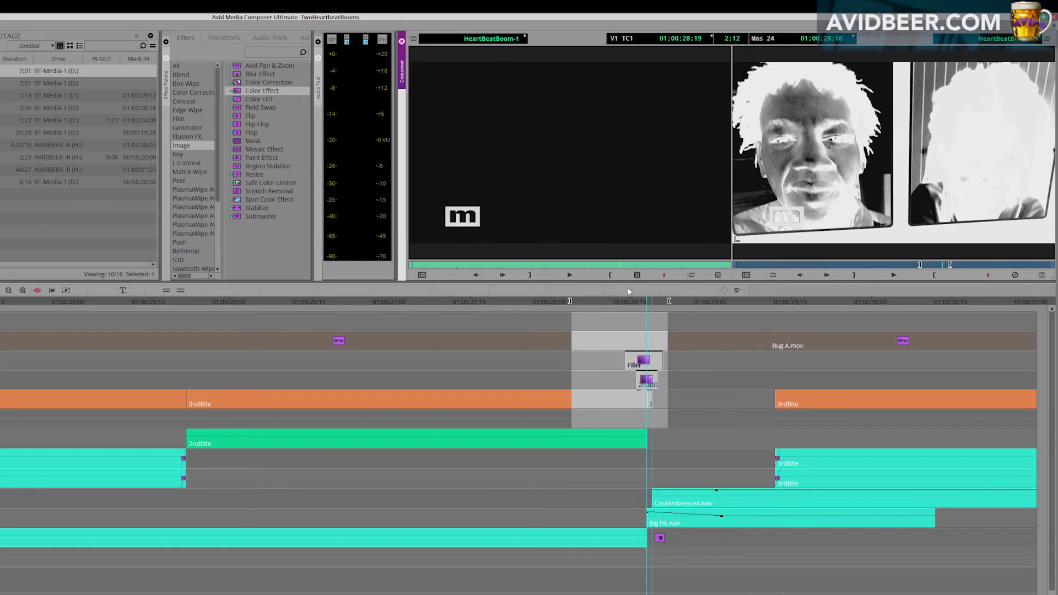
Play HeartBeatBoom-1 from the 2ndBite shot through the flash into the black gap.
left_click(482, 265)
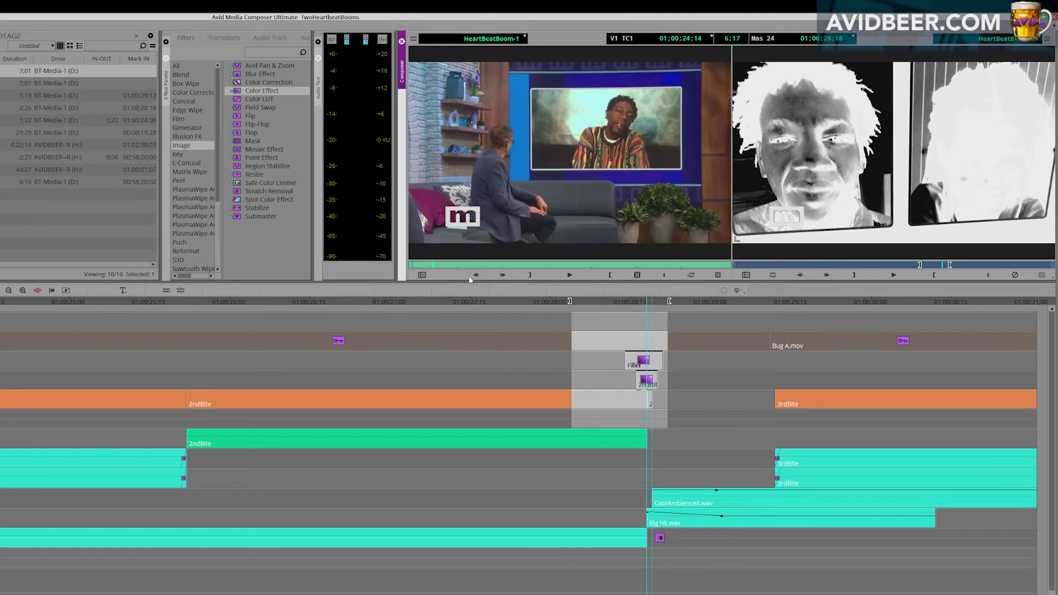
key("space")
left_click(519, 265)
key("space")
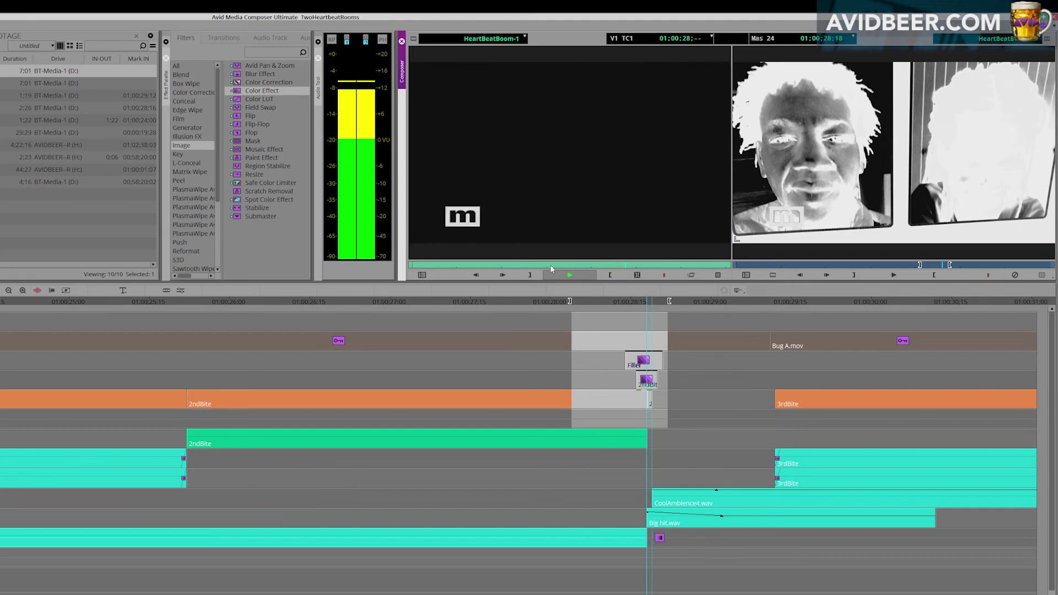
Return HeartBeatBoom-1 to its flash frame at 01:00:28:15.
left_click(642, 267)
left_click(605, 267)
left_click_drag(604, 268, 613, 267)
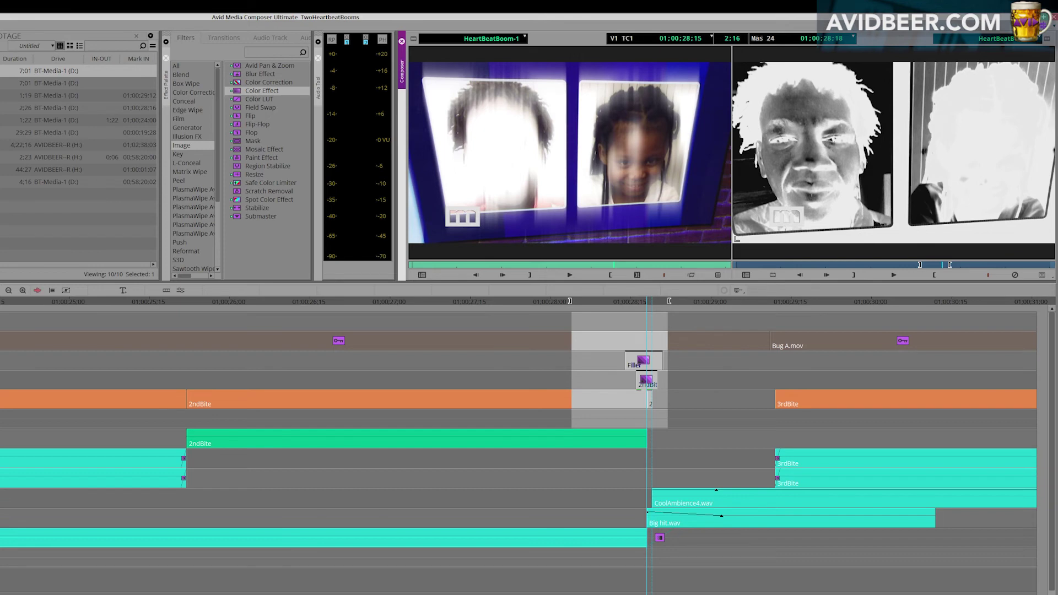
left_click(646, 390)
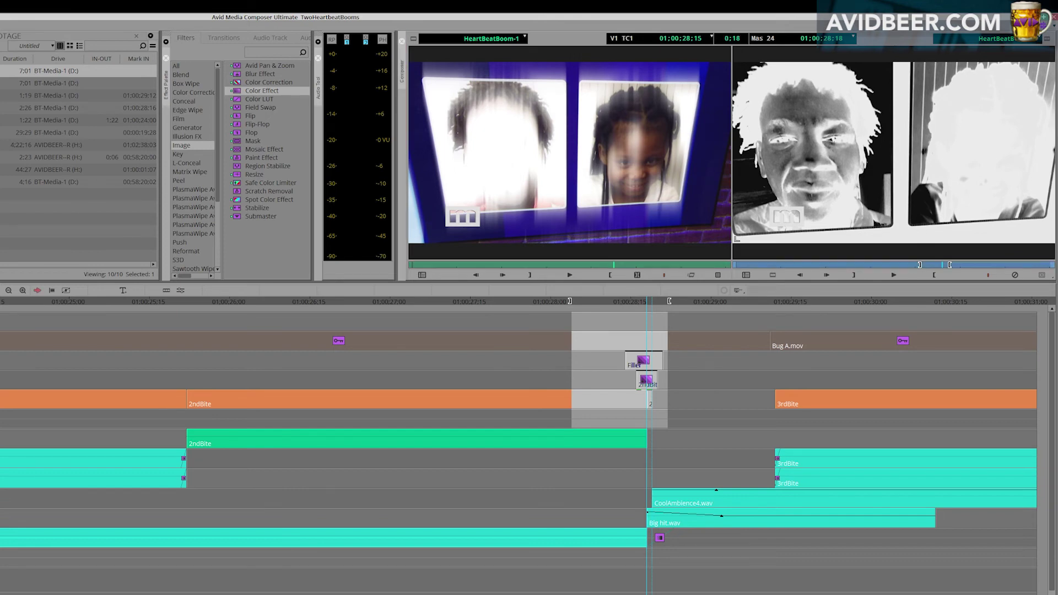
Load the HeartBeatBoom-2 sequence as the source and play its flash transition from about 01:00:27:21 to the end.
double_click(4, 83)
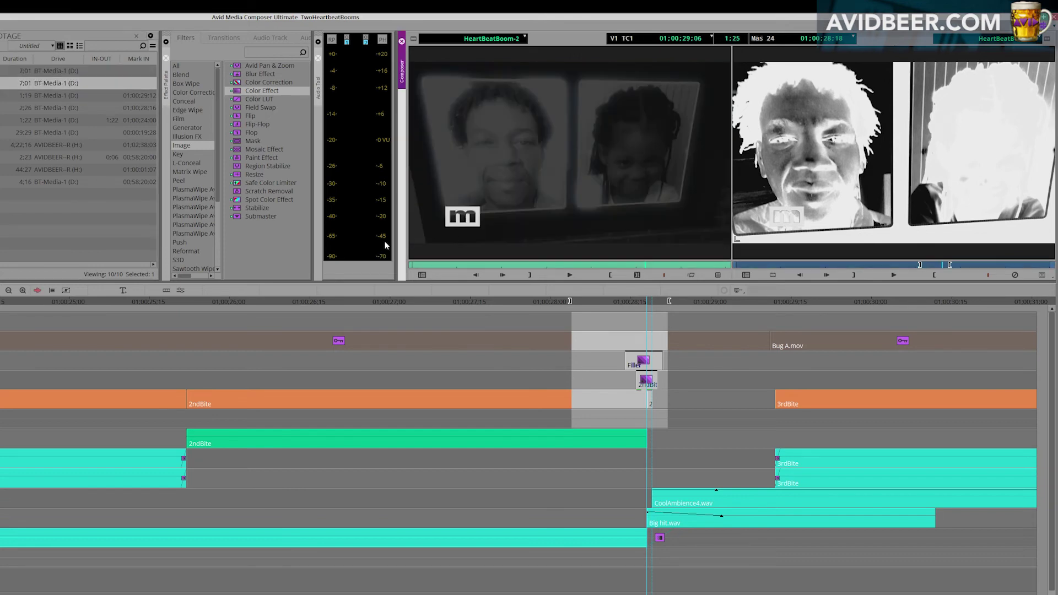
left_click_drag(431, 265, 576, 264)
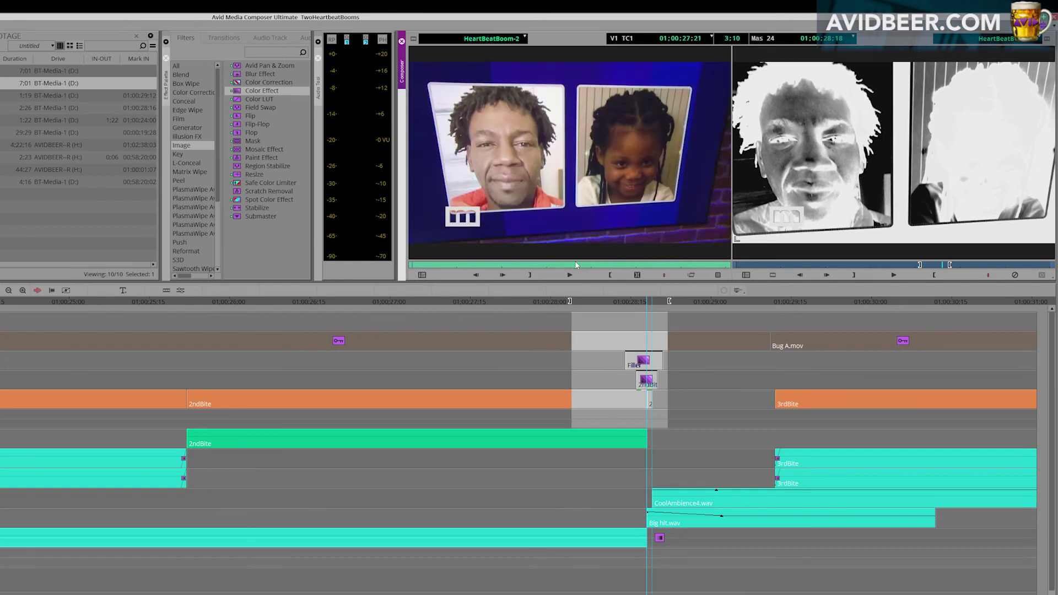
key("space")
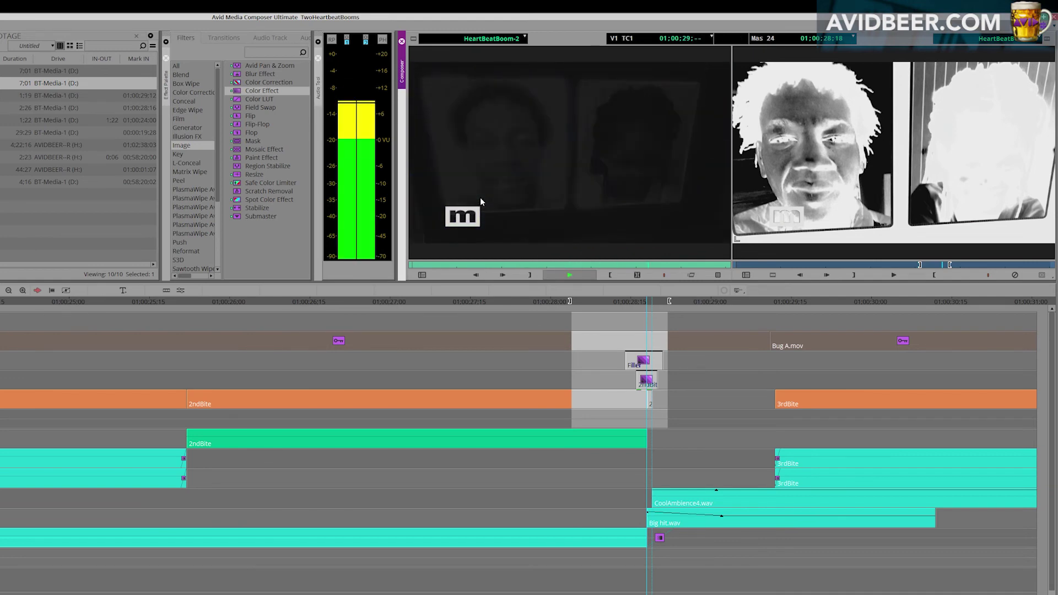
key("space")
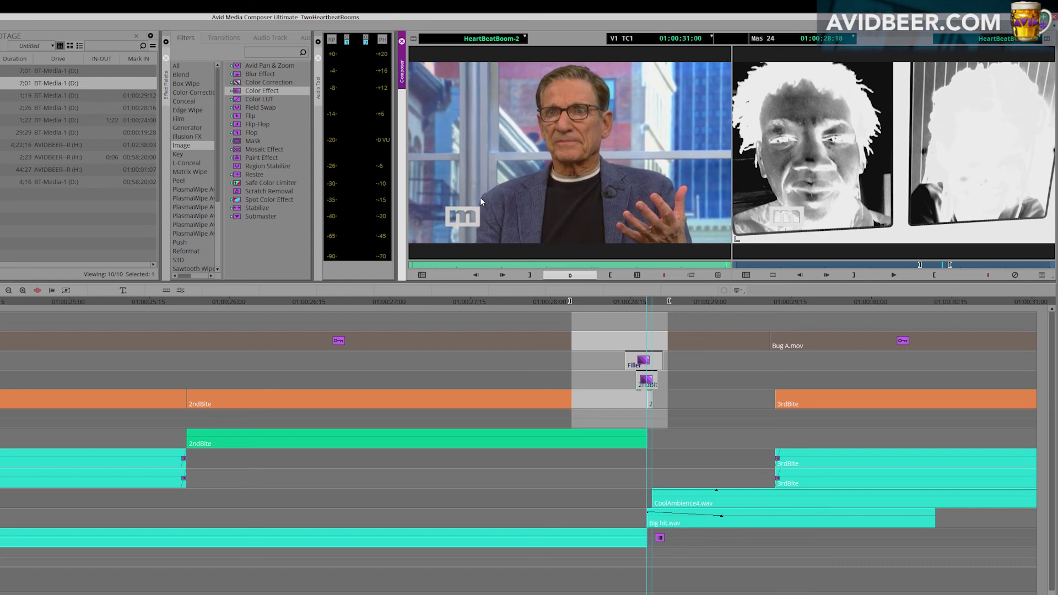
key("Return")
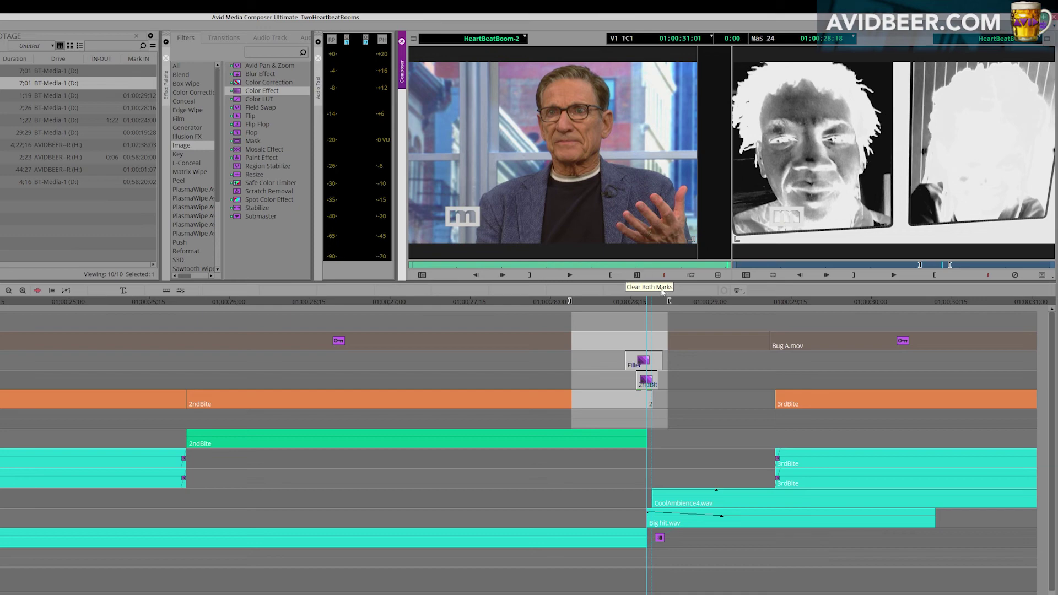
Move HeartBeatBoom-2 back to 01:00:25:23 and the Big Hit sequence back to 01:00:24:21.
left_click_drag(656, 263, 492, 265)
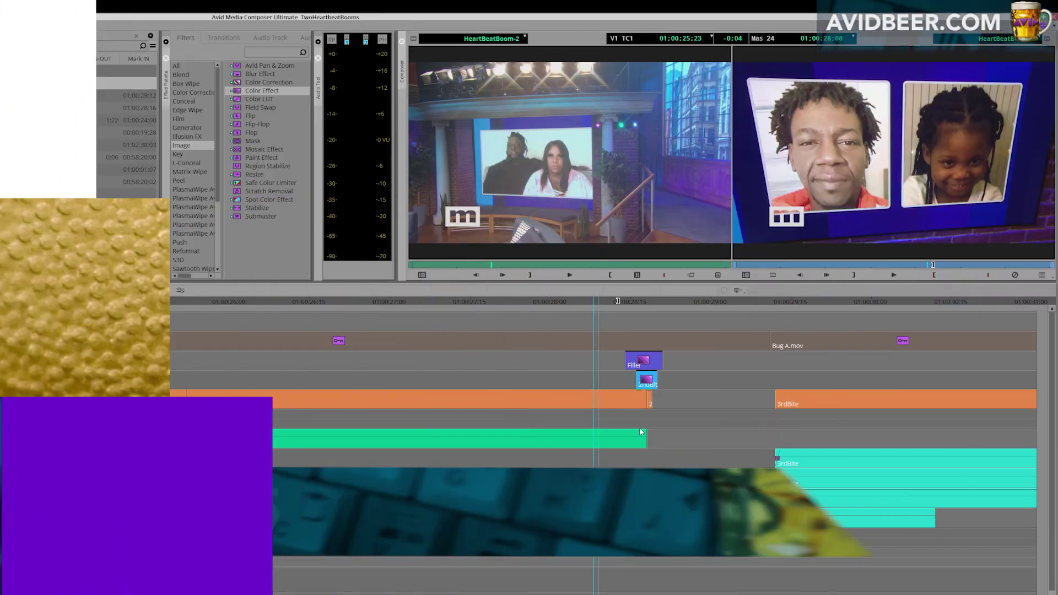
left_click_drag(593, 301, 21, 302)
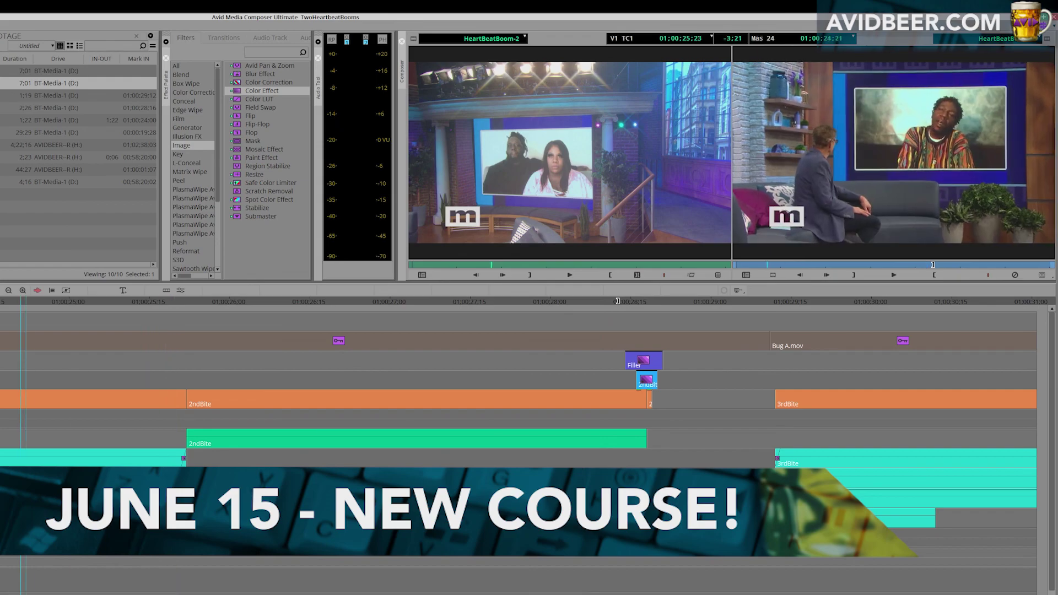